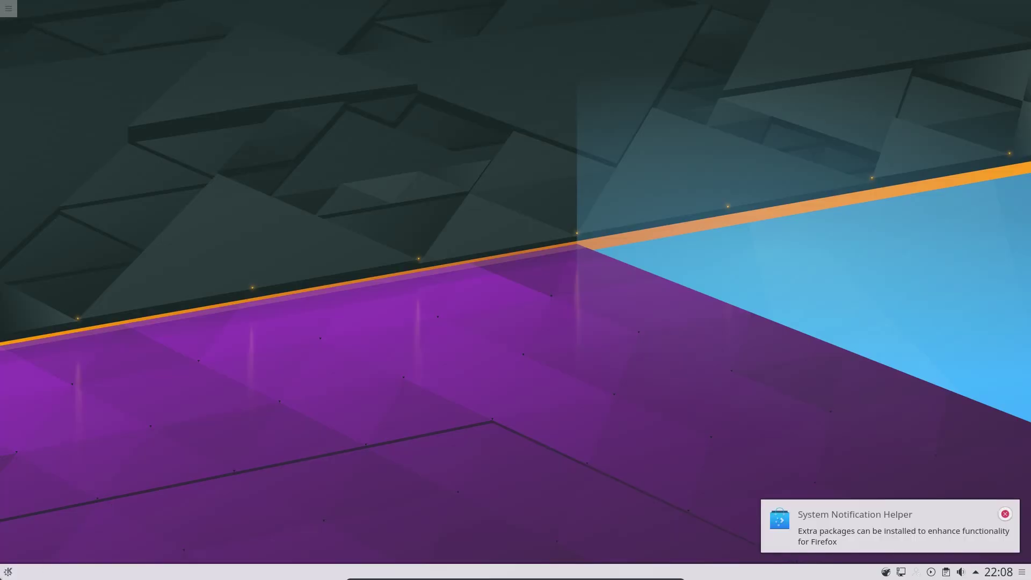
# Step: Launch System Settings from Kickoff, then open LibreOffice Writer by searching 'lib' and close it
pyautogui.click(8, 572)
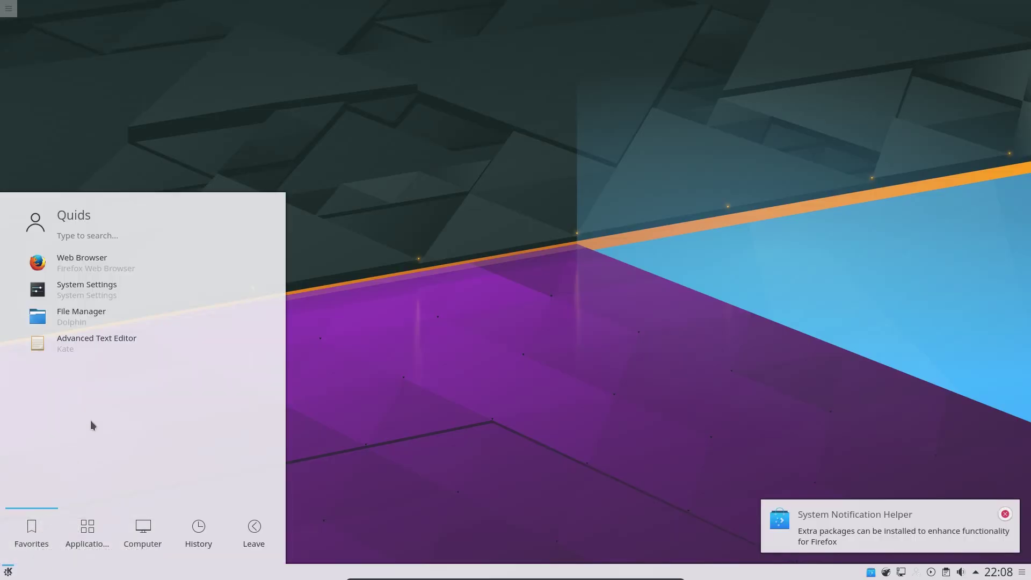
pyautogui.click(82, 290)
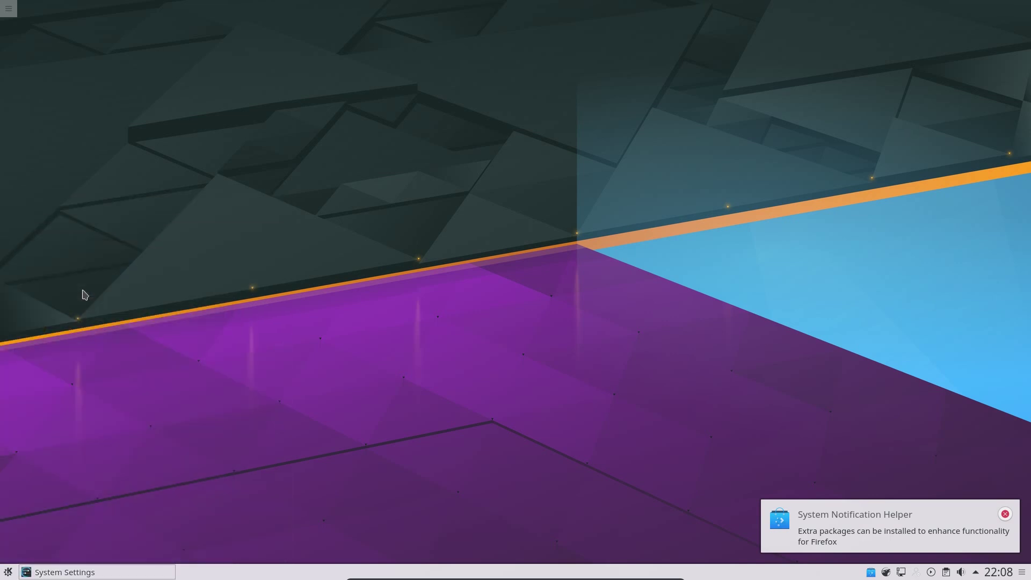
pyautogui.click(11, 574)
pyautogui.click(84, 534)
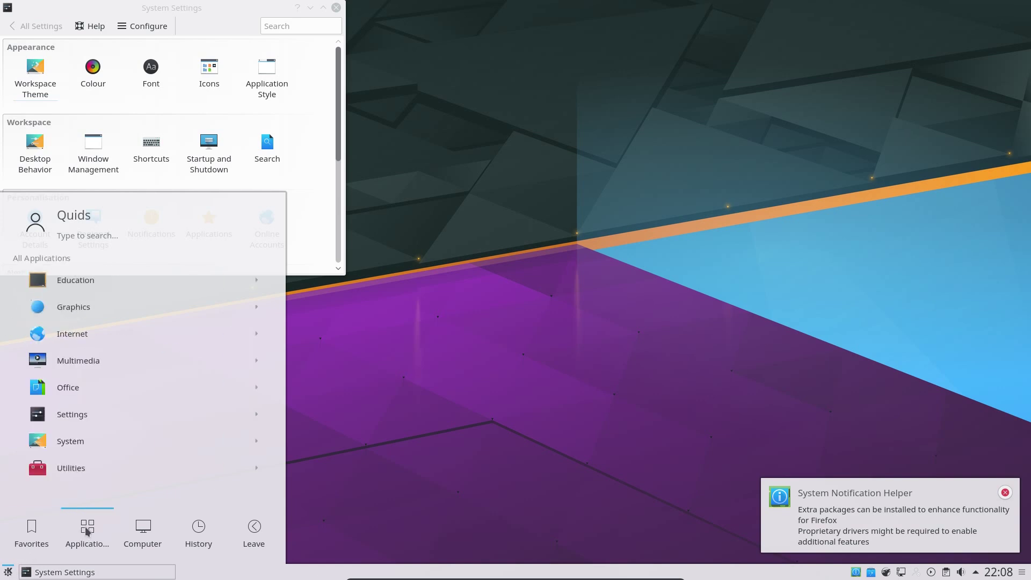
pyautogui.write('lib')
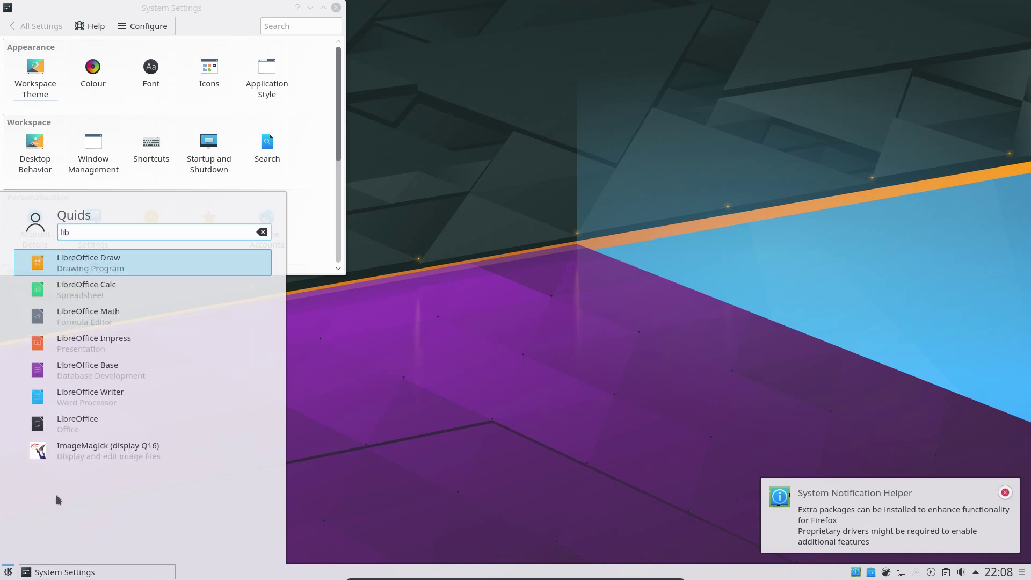
pyautogui.press('Return')
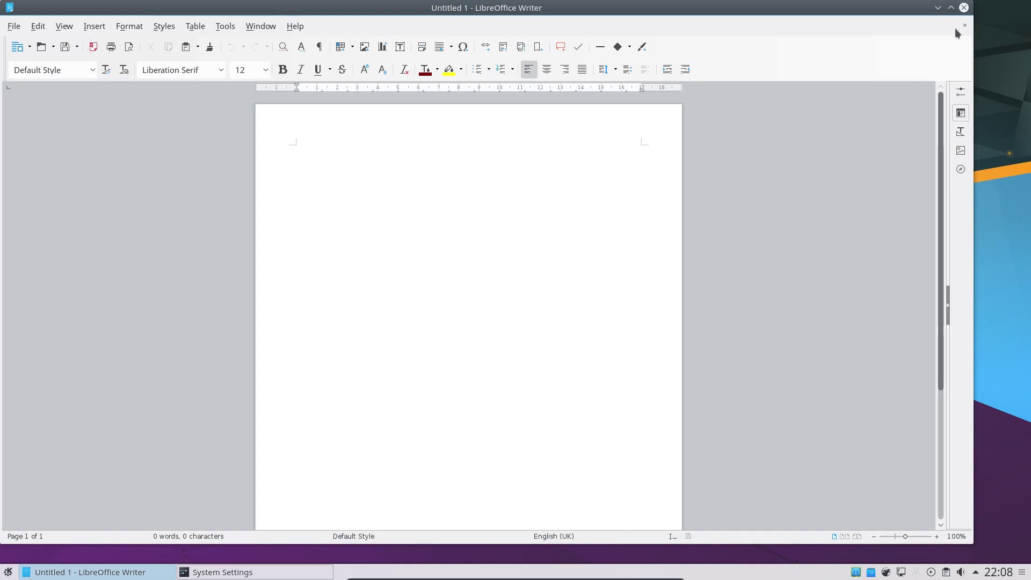
pyautogui.click(964, 8)
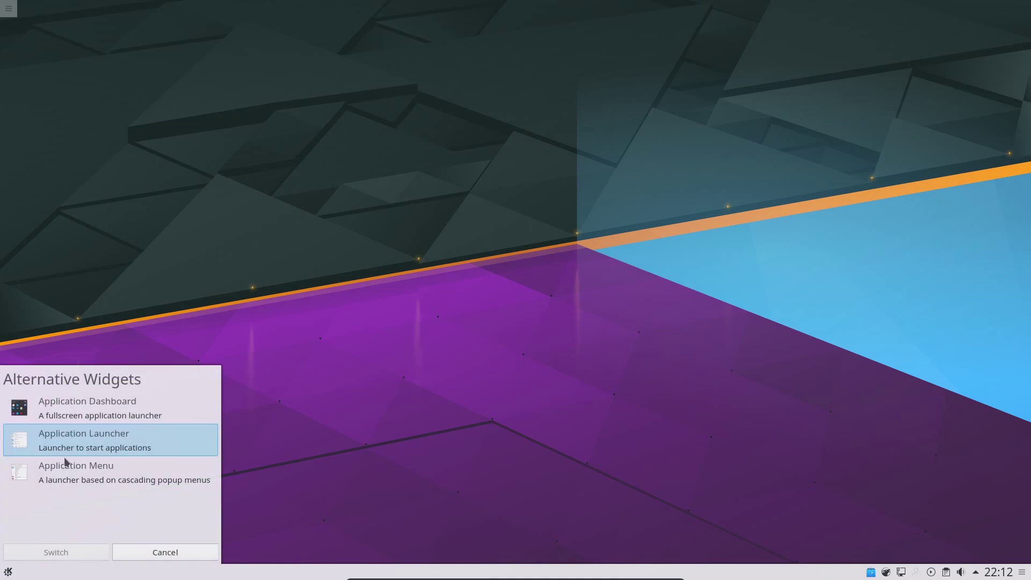
# Step: Switch the launcher to Application Dashboard and search 'mini' in the full-screen dashboard
pyautogui.click(69, 414)
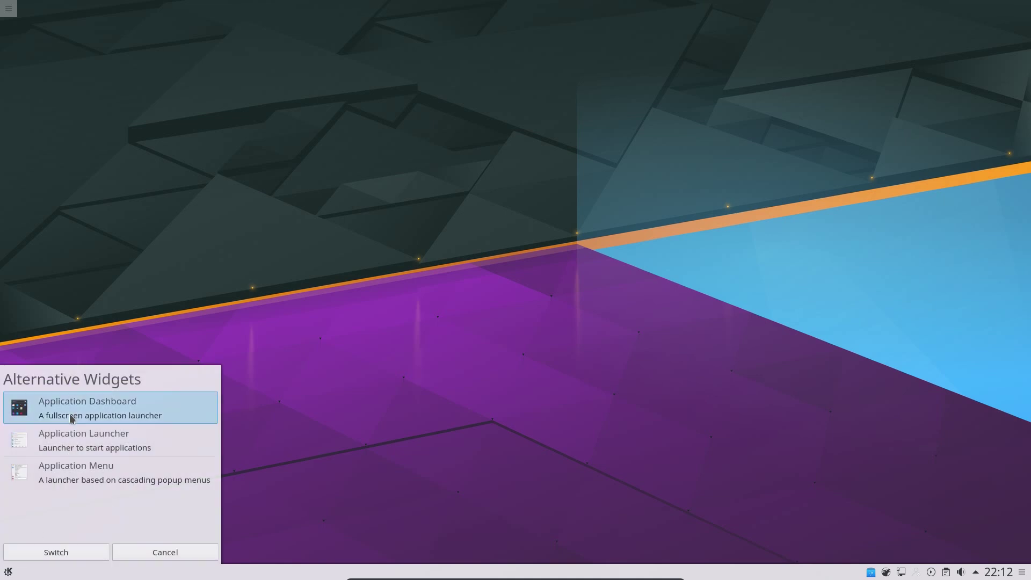
pyautogui.click(78, 552)
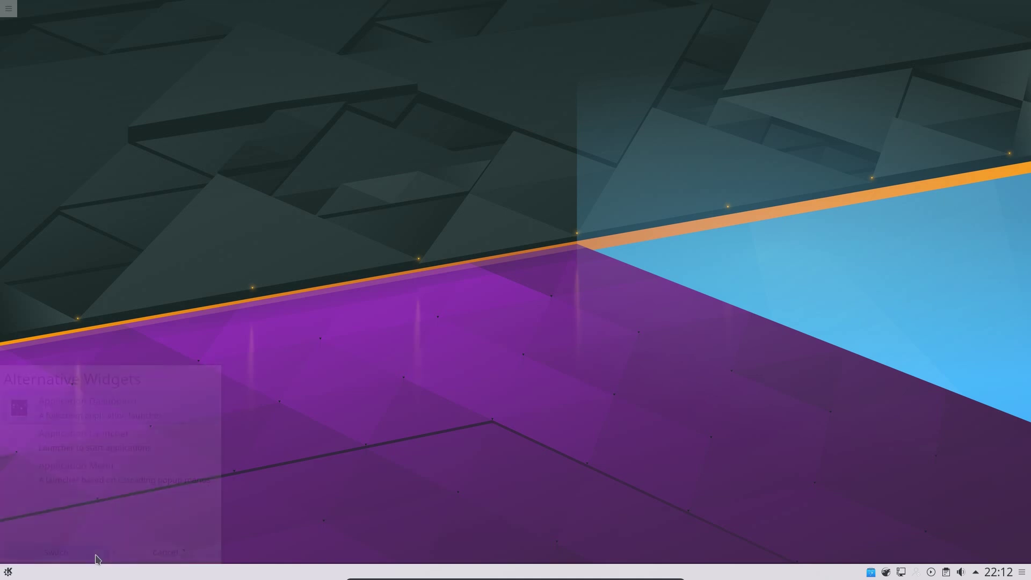
pyautogui.click(8, 572)
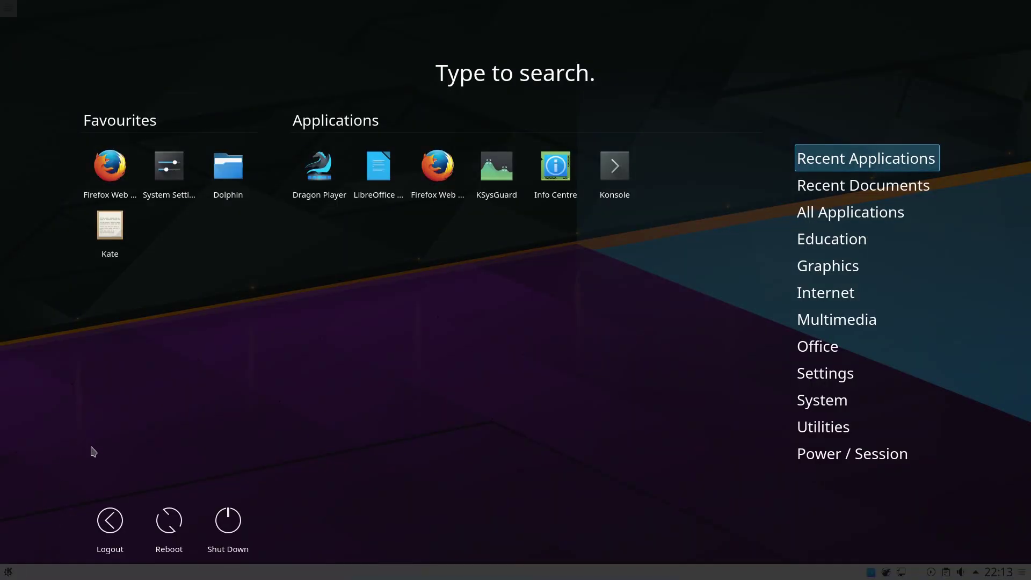
pyautogui.write('mini')
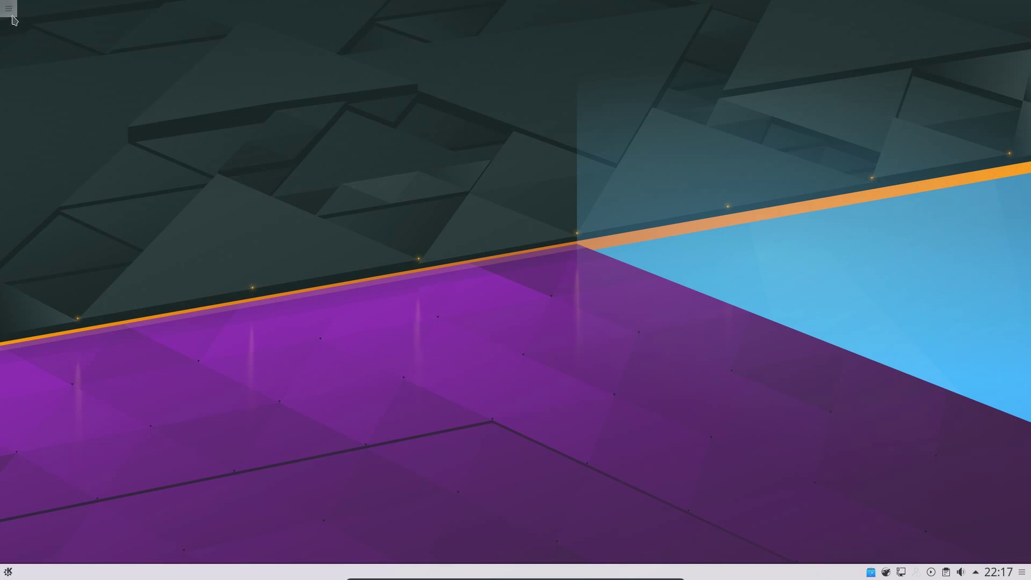
# Step: In Desktop Settings Tweaks, uncheck 'Show the desktop toolbox', apply, and confirm with OK
pyautogui.click(10, 9)
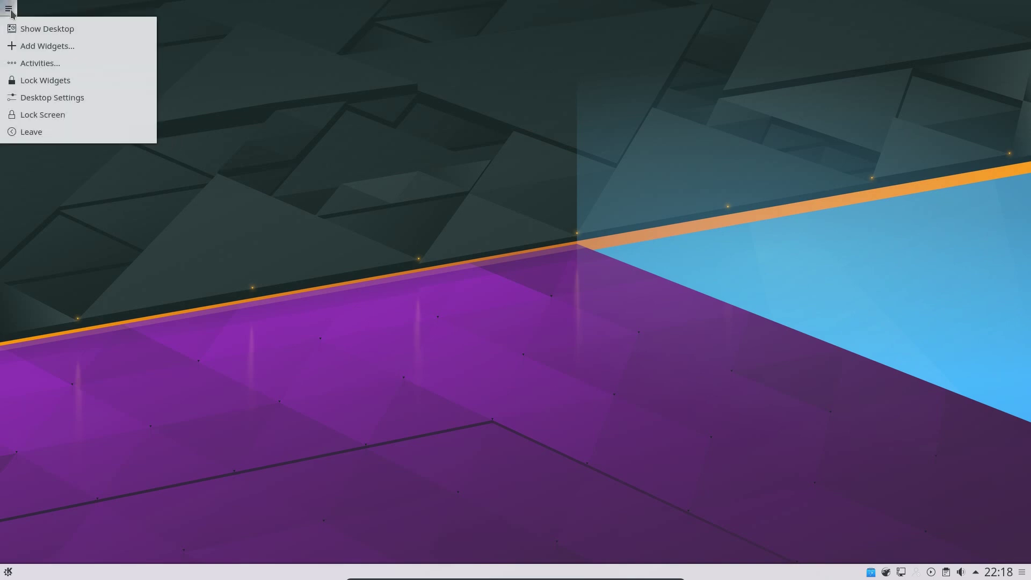
pyautogui.rightClick(252, 53)
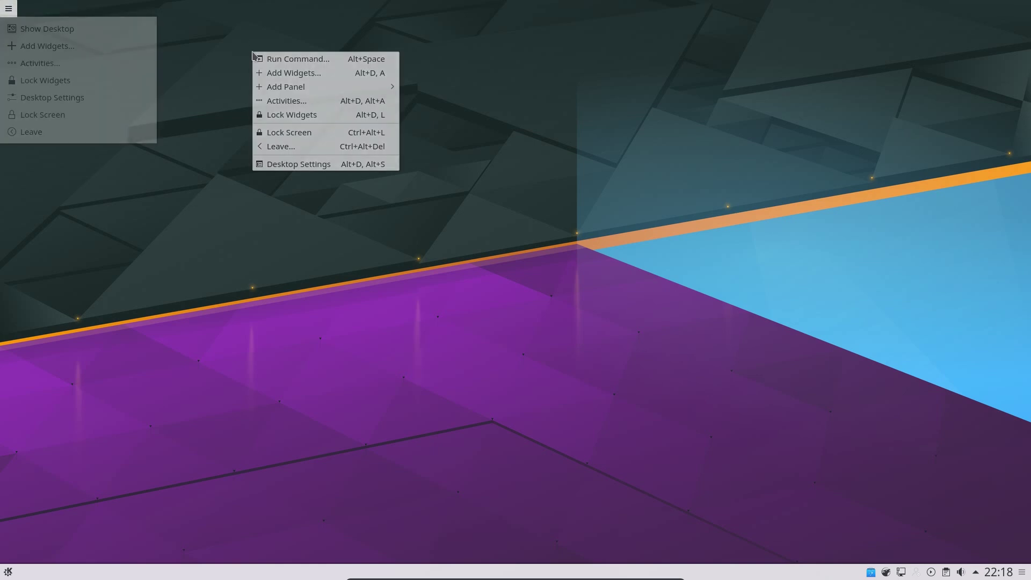
pyautogui.click(321, 166)
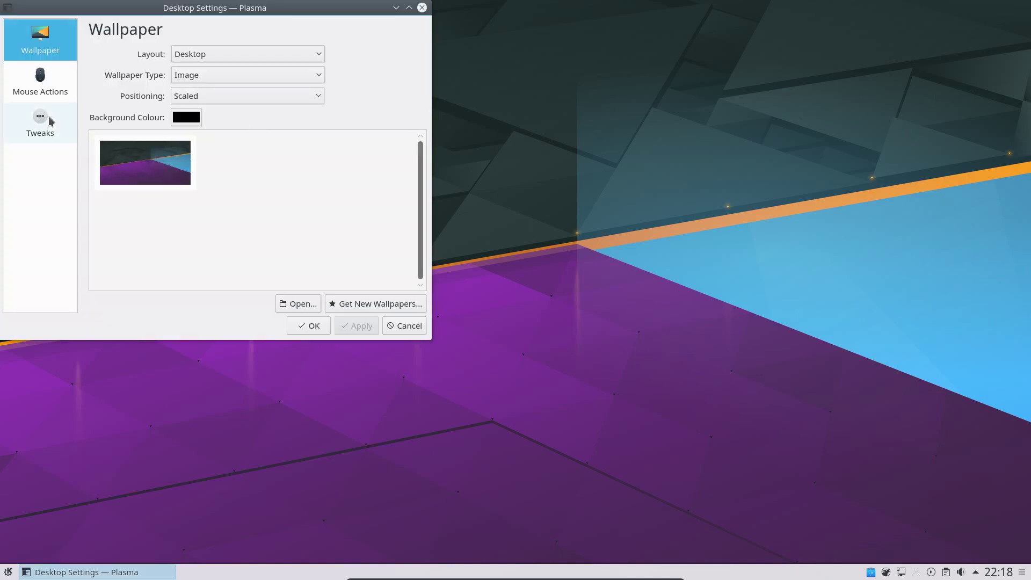
pyautogui.click(38, 133)
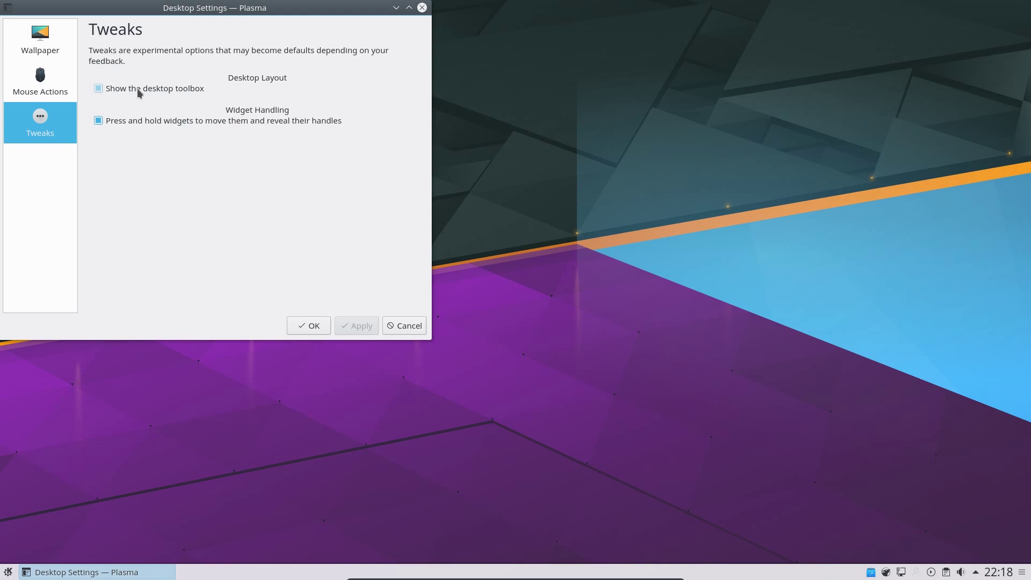
pyautogui.click(137, 89)
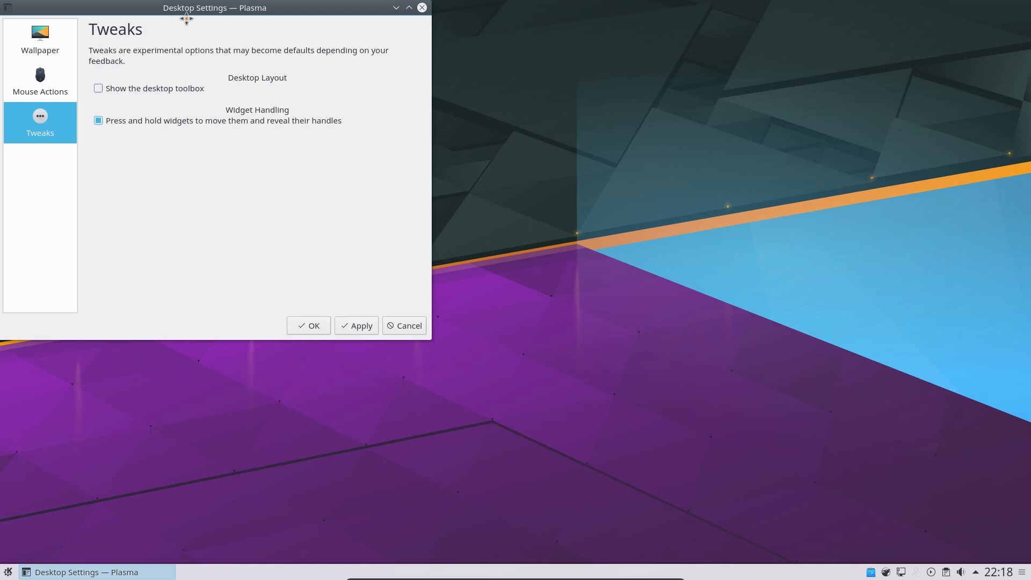
pyautogui.moveTo(186, 19); pyautogui.dragTo(376, 124)
pyautogui.click(551, 433)
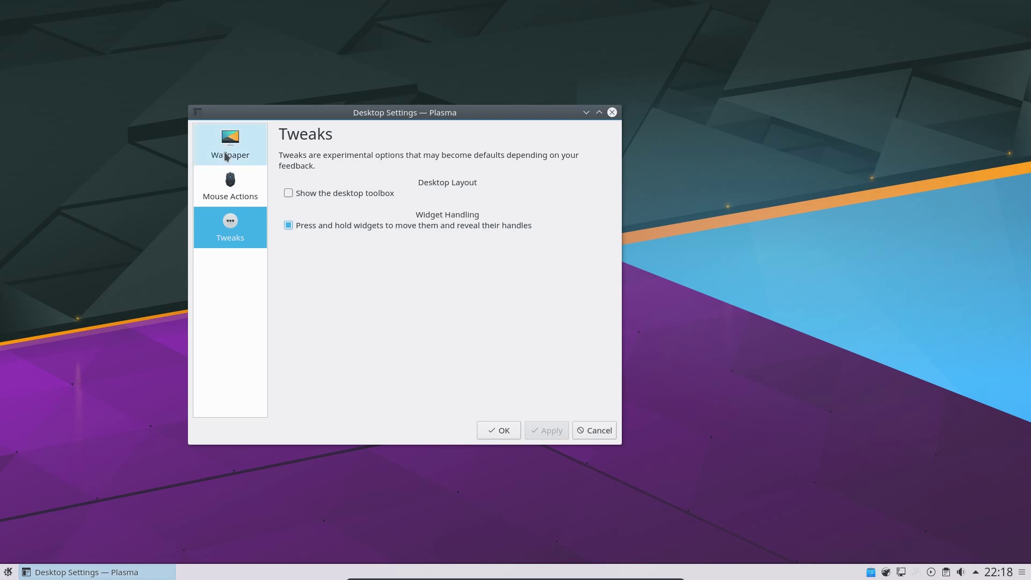
pyautogui.click(227, 157)
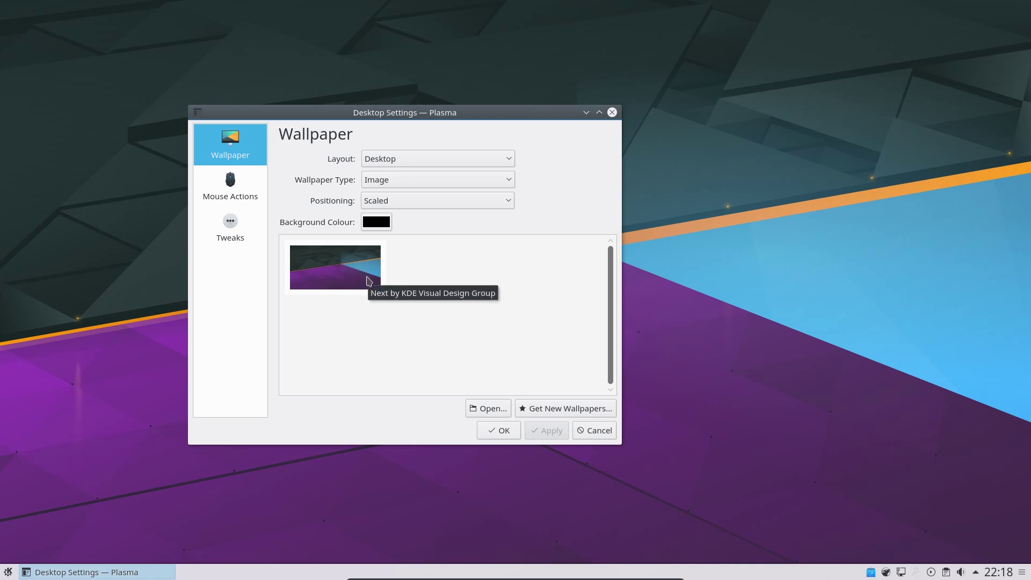
pyautogui.click(508, 433)
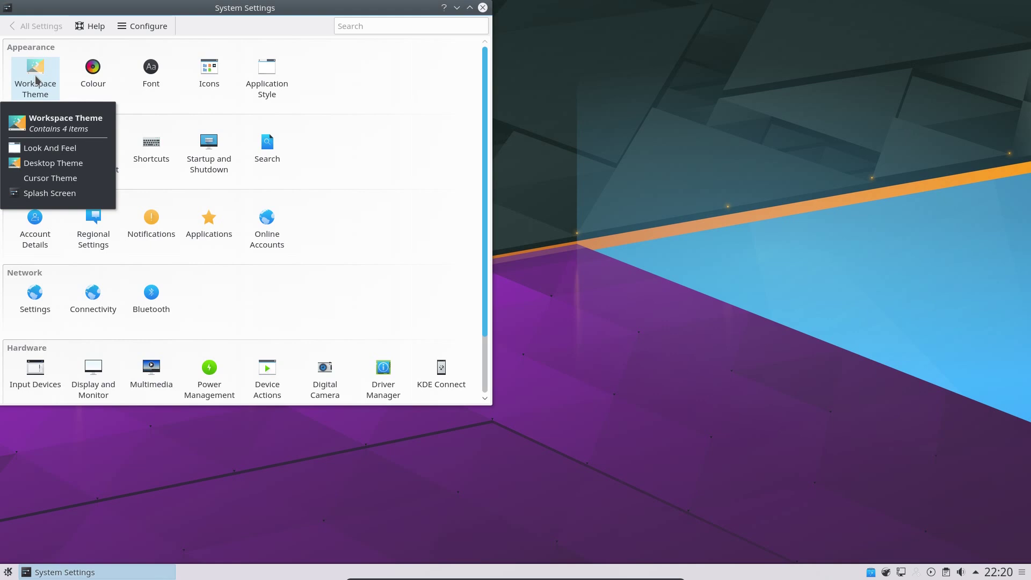
# Step: Open the Workspace Theme settings to show the Desktop Theme page with Breeze current
pyautogui.click(37, 81)
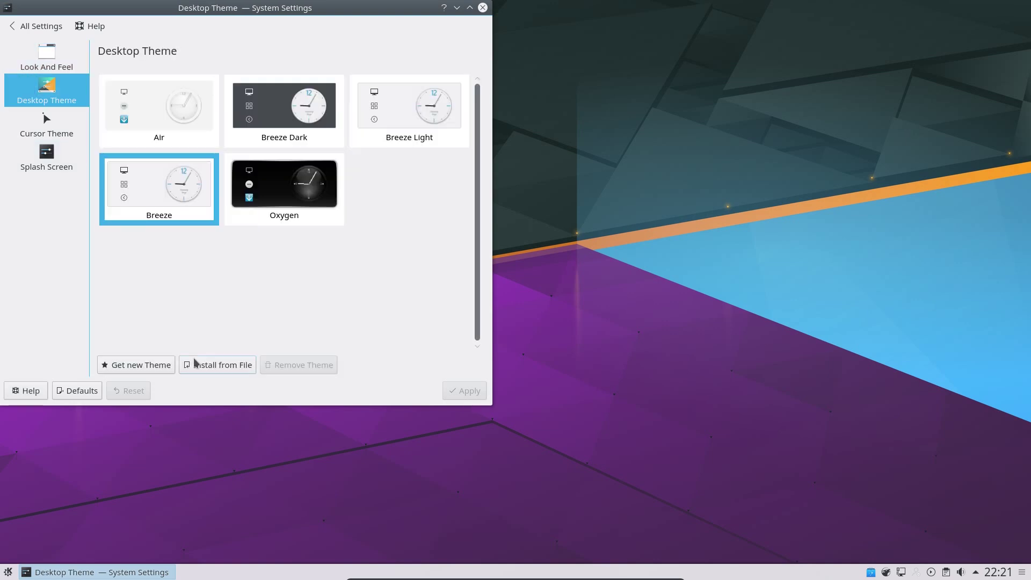
# Step: Browse for new desktop themes, then switch KDE Neon's launcher to Application Menu
pyautogui.click(149, 364)
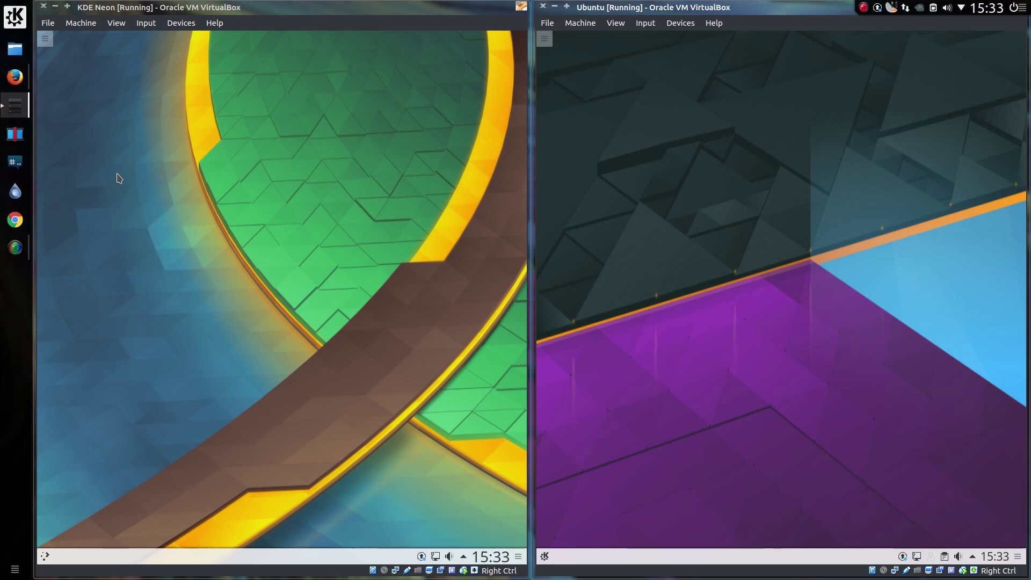
pyautogui.rightClick(54, 559)
pyautogui.click(76, 528)
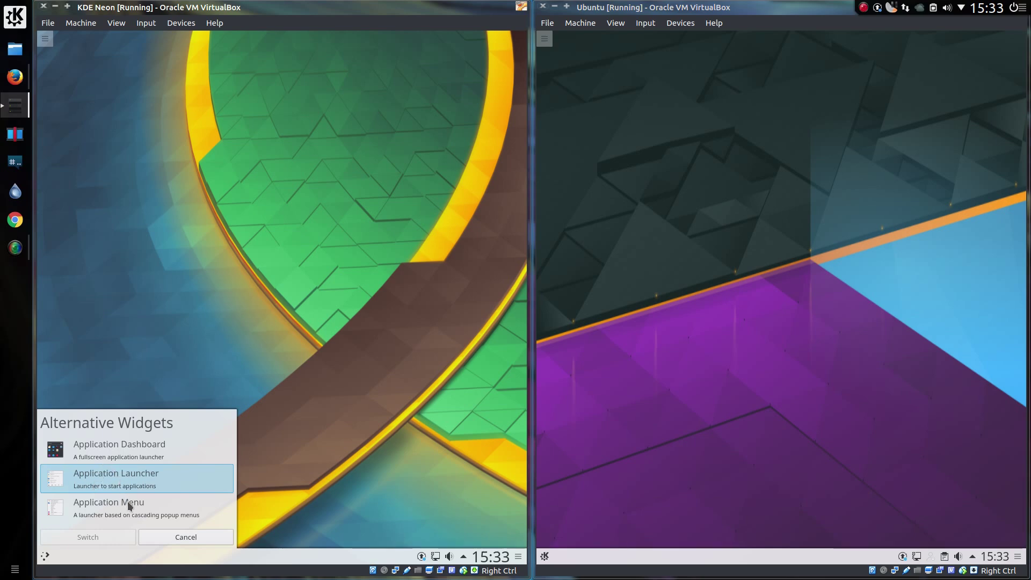
pyautogui.click(129, 506)
pyautogui.click(123, 537)
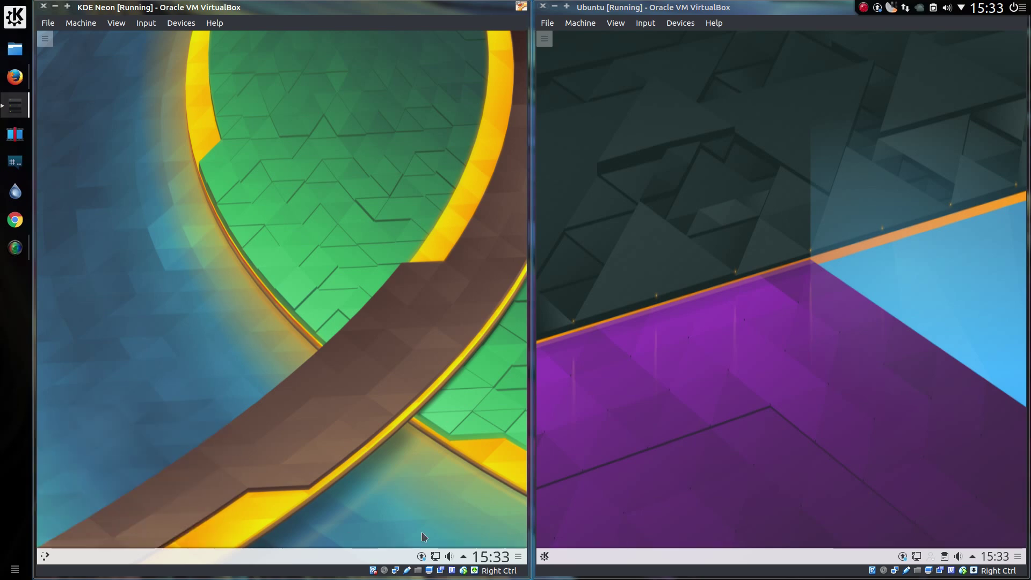
# Step: Preview Application Menu for Kubuntu without switching, then open KDE Neon's application menu
pyautogui.rightClick(545, 551)
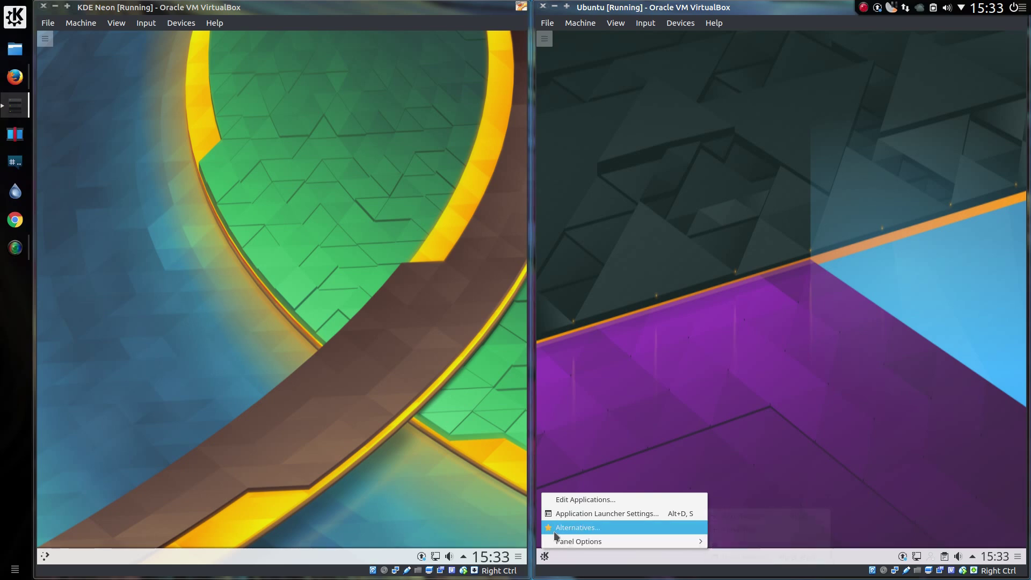
pyautogui.click(572, 532)
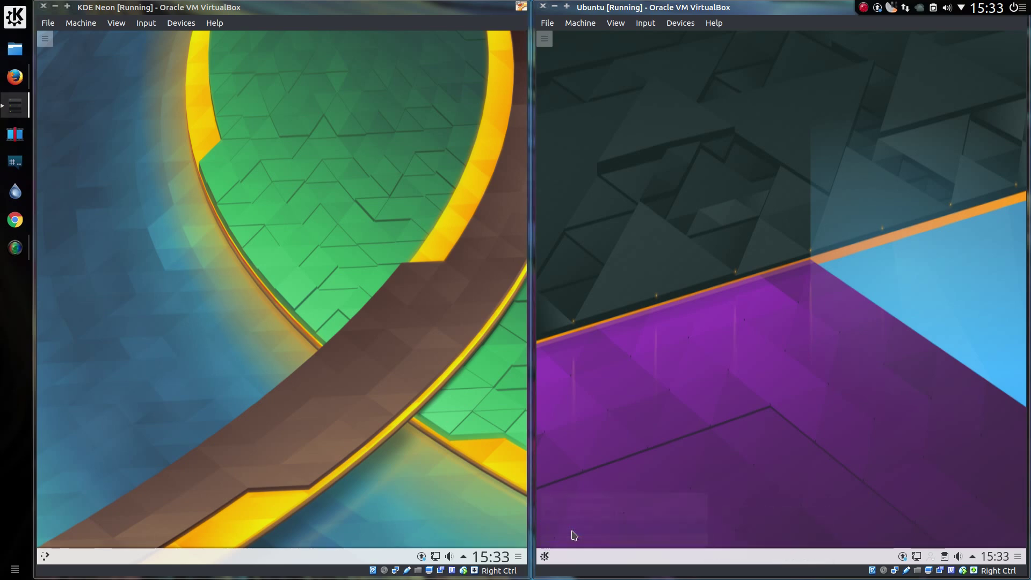
pyautogui.click(610, 452)
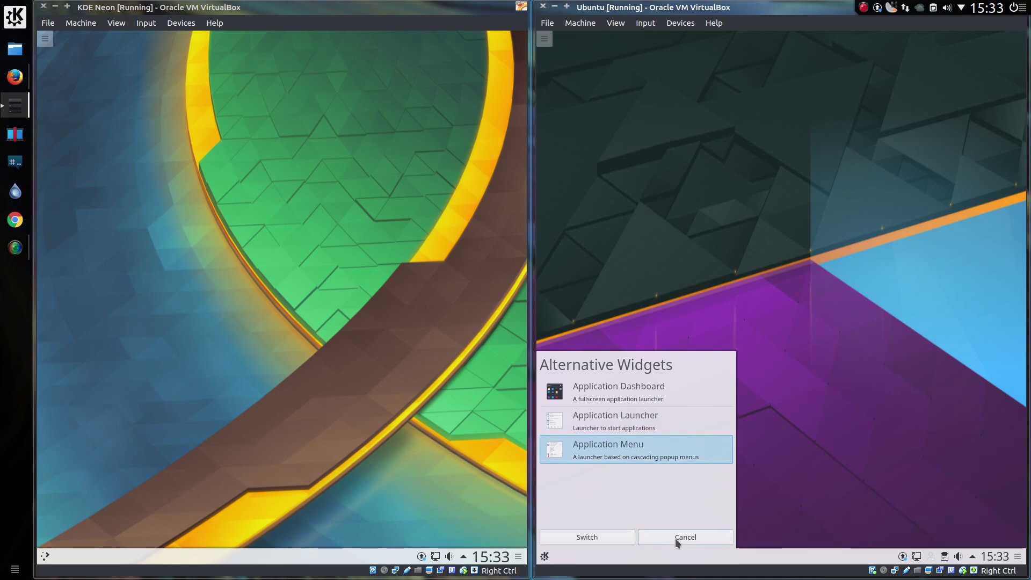
pyautogui.click(675, 539)
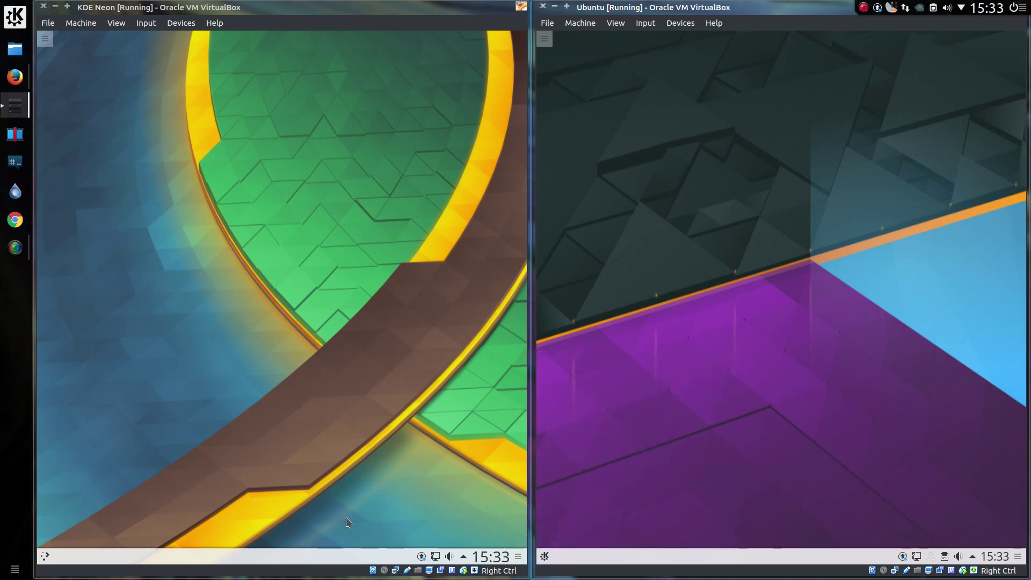
pyautogui.click(46, 554)
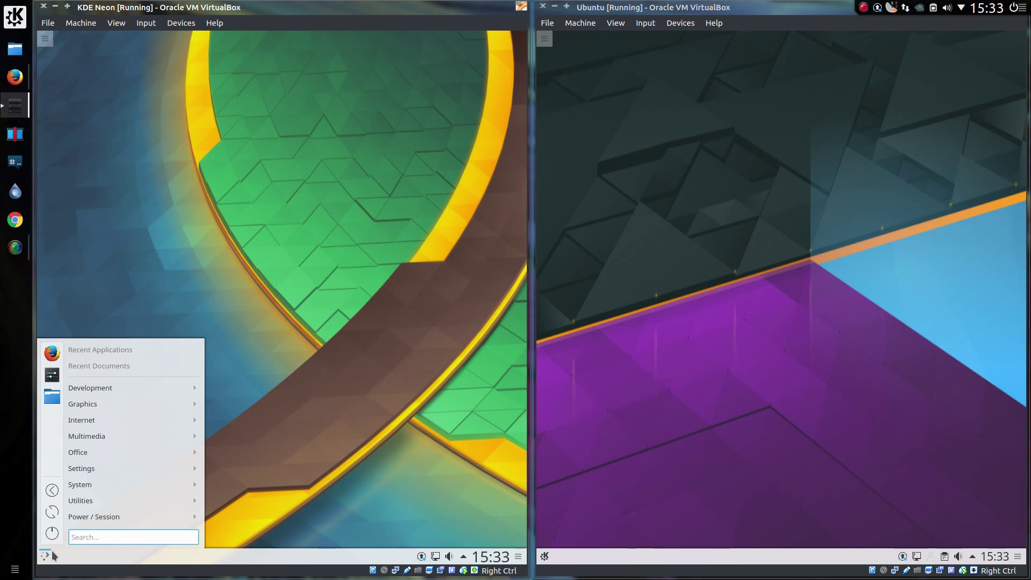
pyautogui.moveTo(122, 393)
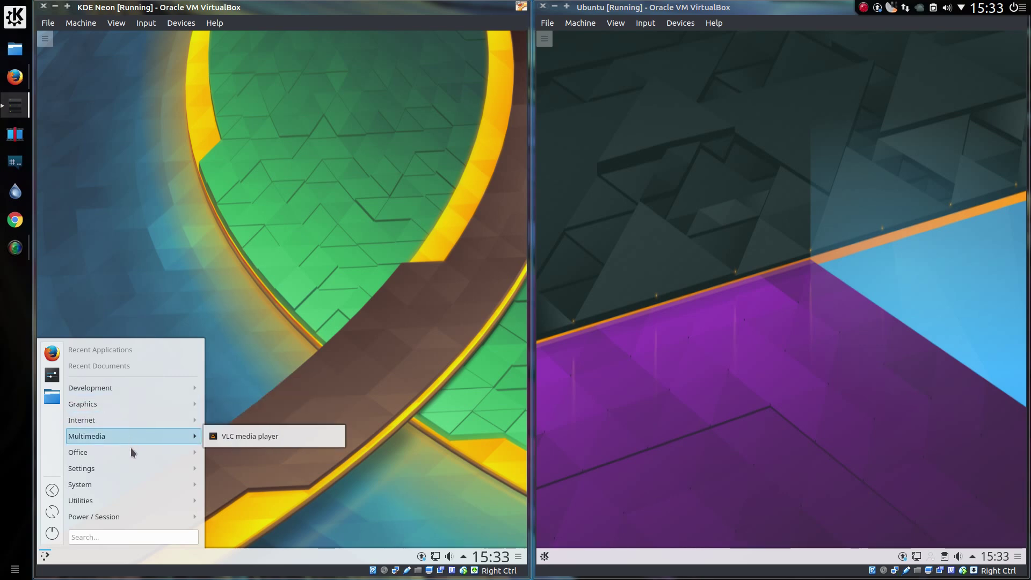
pyautogui.moveTo(130, 460)
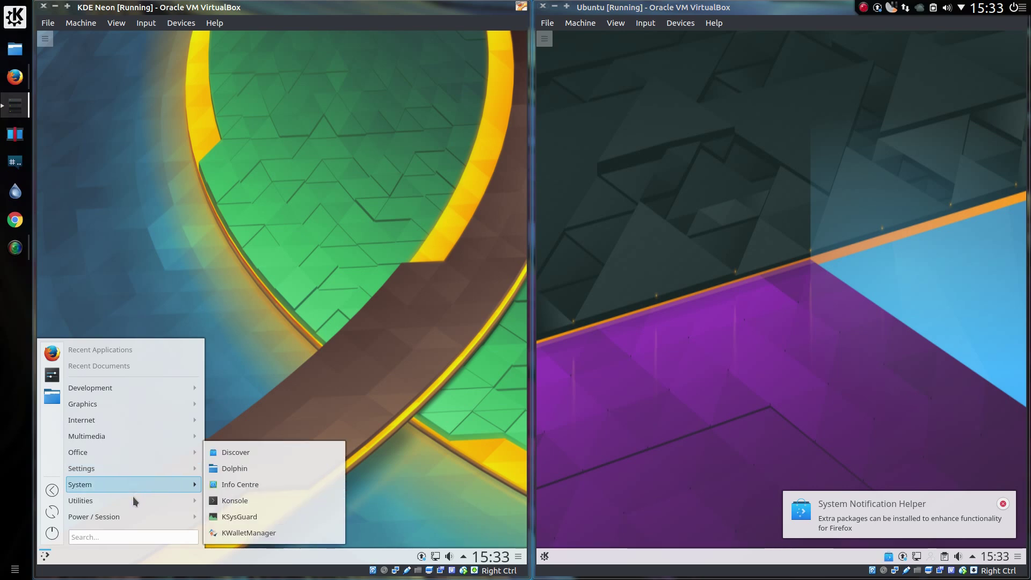
pyautogui.moveTo(133, 501)
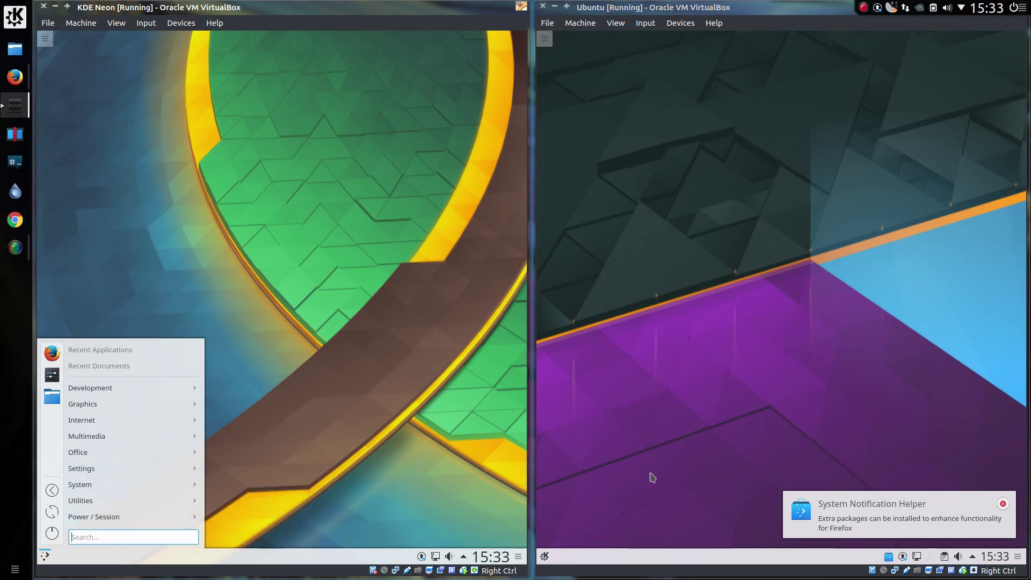
pyautogui.click(545, 556)
pyautogui.moveTo(601, 391)
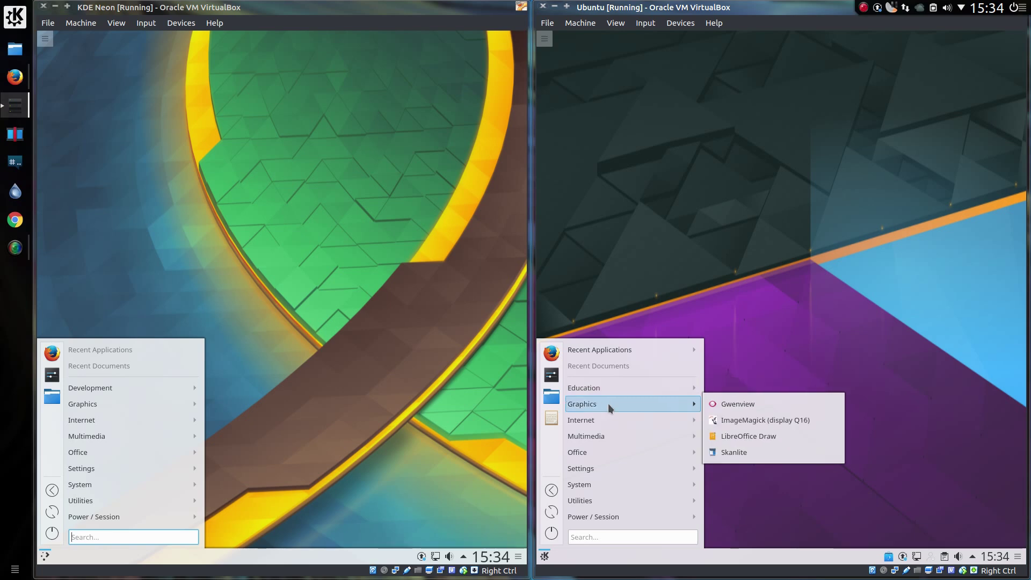
pyautogui.moveTo(610, 418)
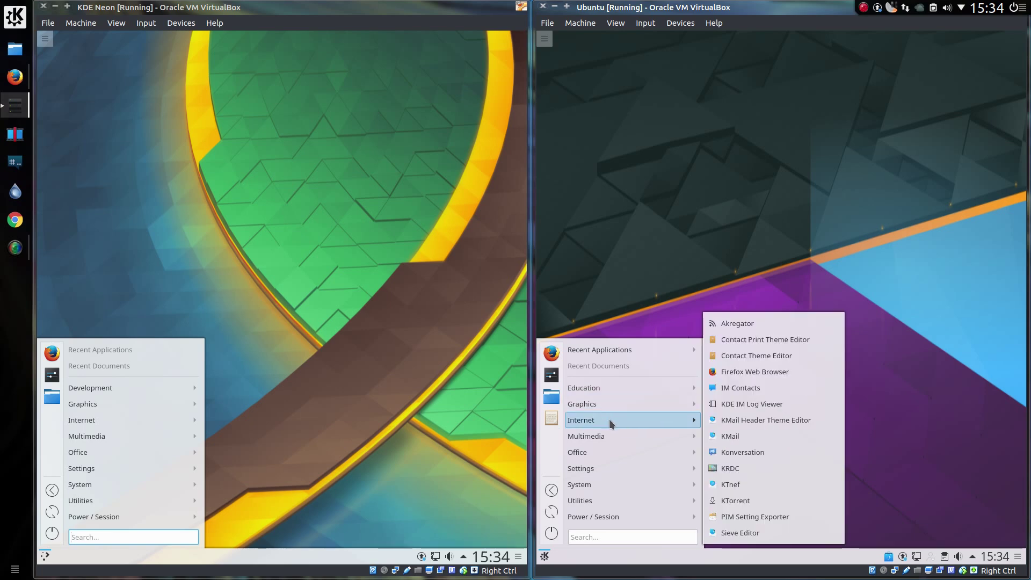
pyautogui.moveTo(613, 453)
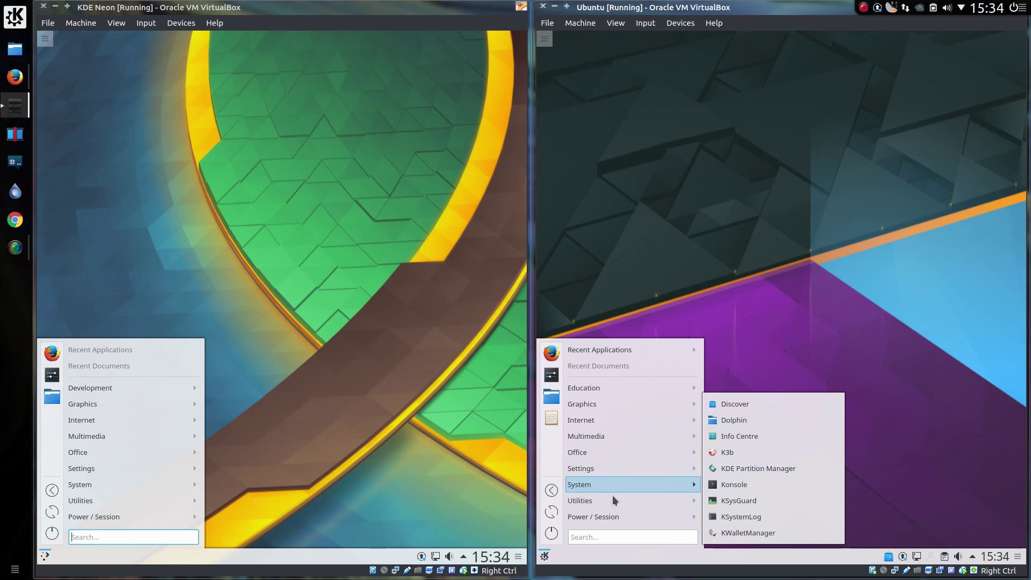
pyautogui.moveTo(615, 502)
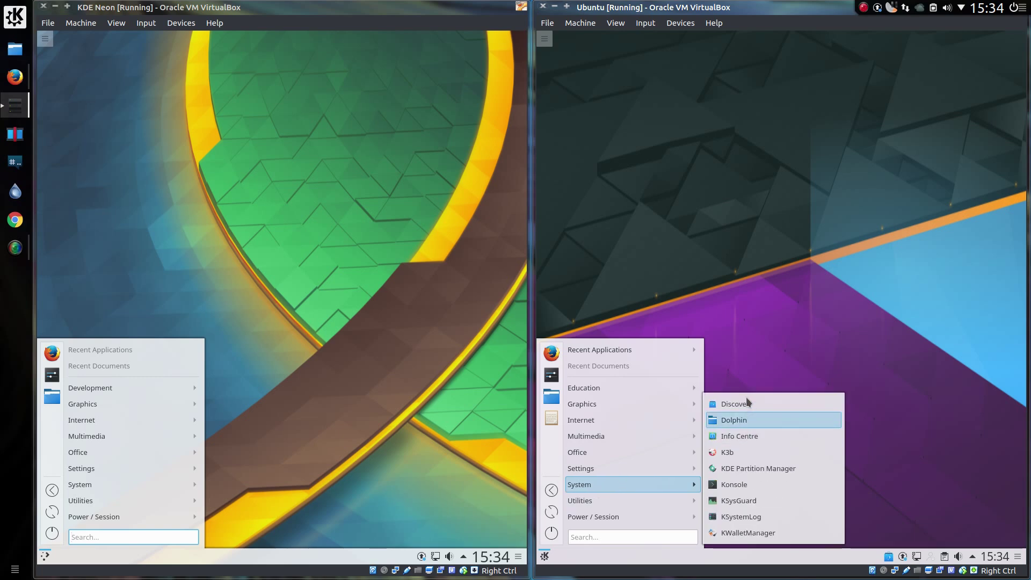
pyautogui.click(751, 365)
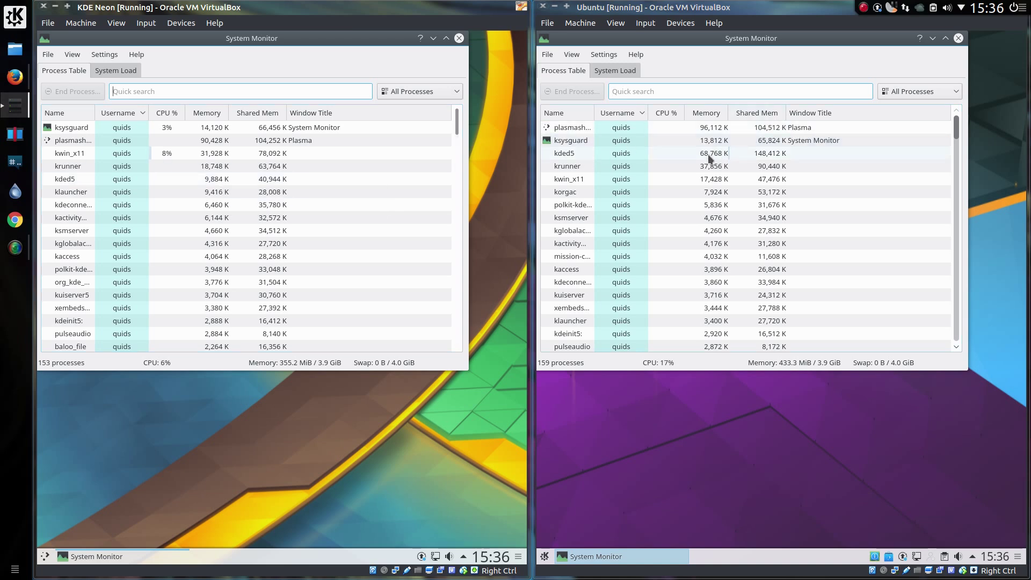
# Step: Show the Ubuntu launcher's Power / Session submenu with Lock, Logout, Reboot and Shut Down
pyautogui.moveTo(708, 156)
# Step: Launch Info Center in the Ubuntu guest by searching 'info' in its launcher
pyautogui.click(687, 427)
pyautogui.click(544, 558)
pyautogui.moveTo(604, 520)
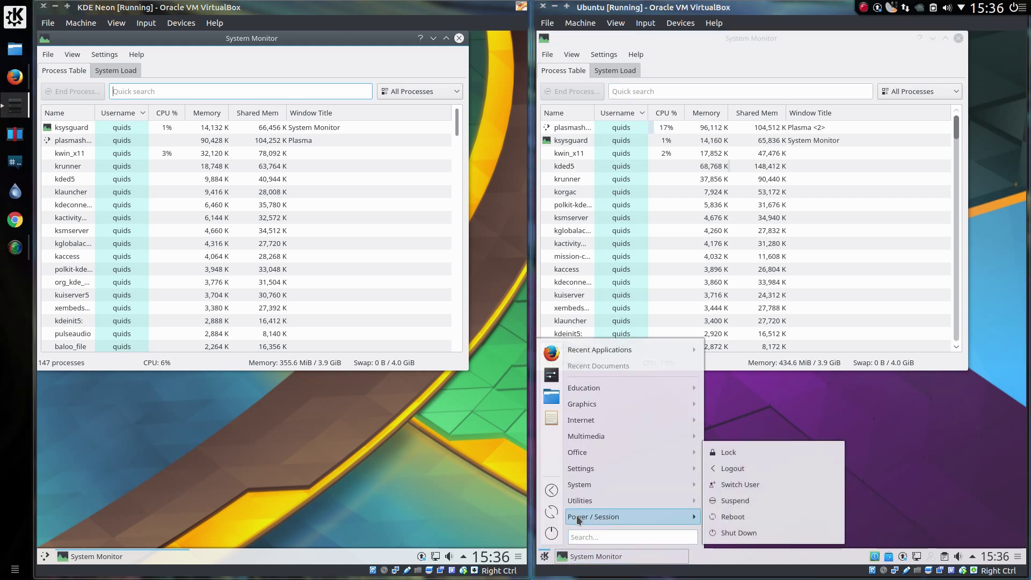
pyautogui.click(592, 536)
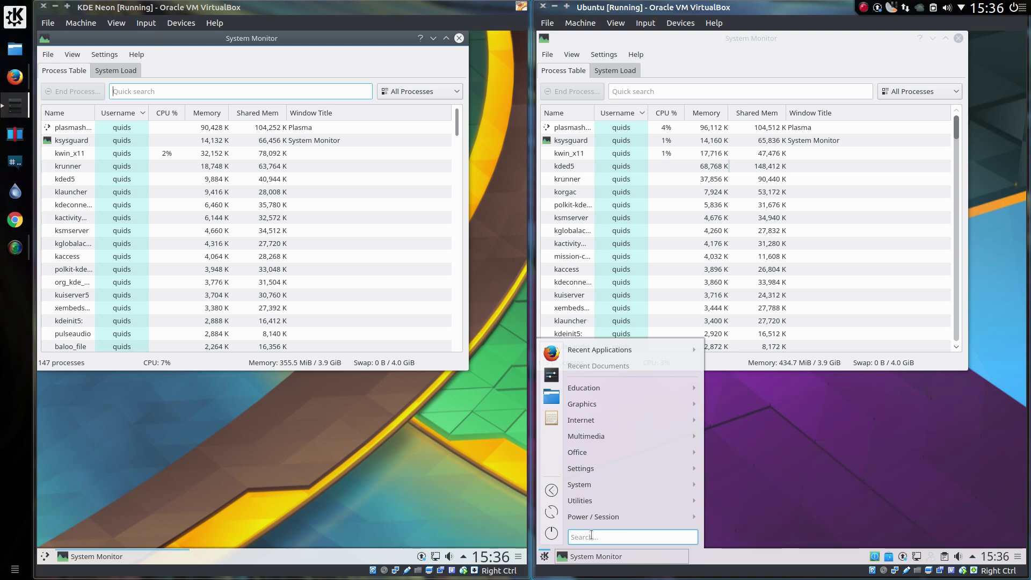
pyautogui.write('info')
pyautogui.press('Return')
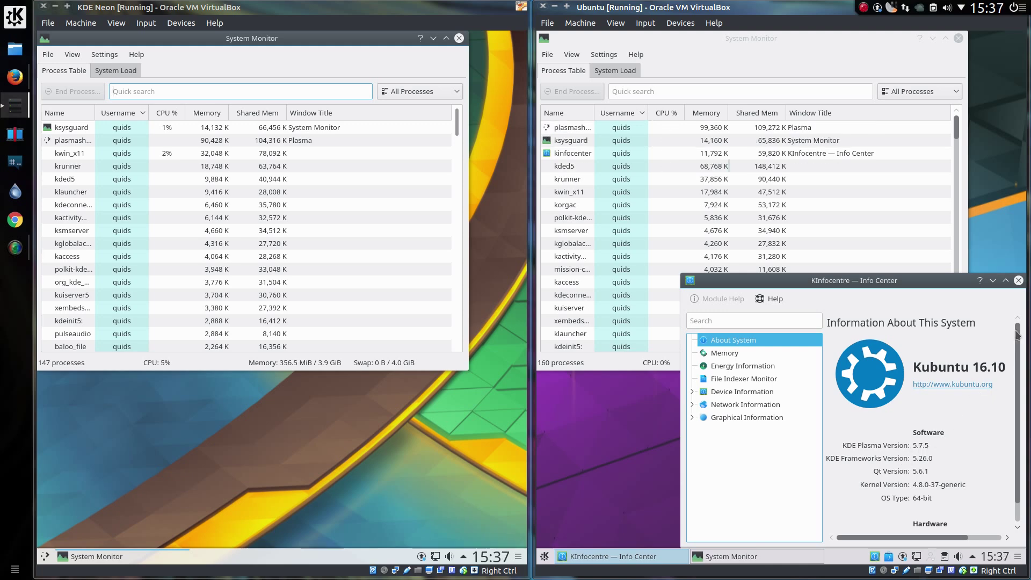
# Step: Close Ubuntu's Info Center and Neon's System Monitor, then launch System Settings in KDE Neon
pyautogui.click(1019, 280)
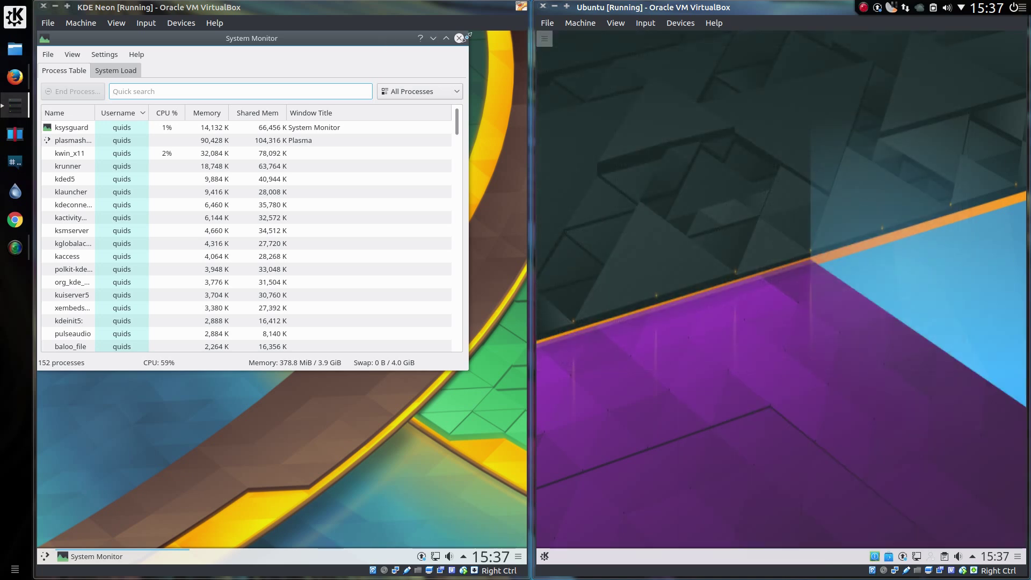
pyautogui.click(459, 38)
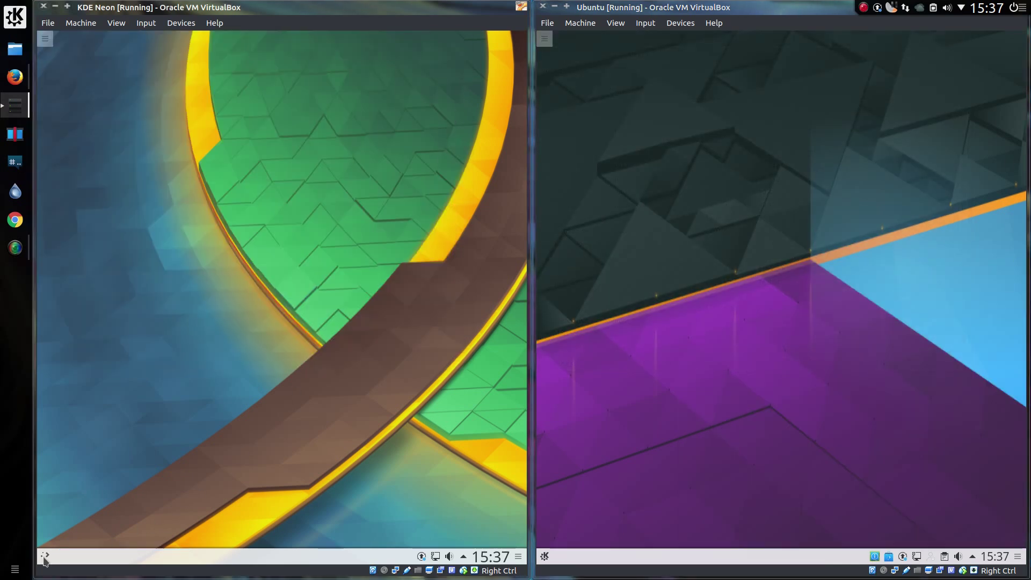
pyautogui.click(47, 557)
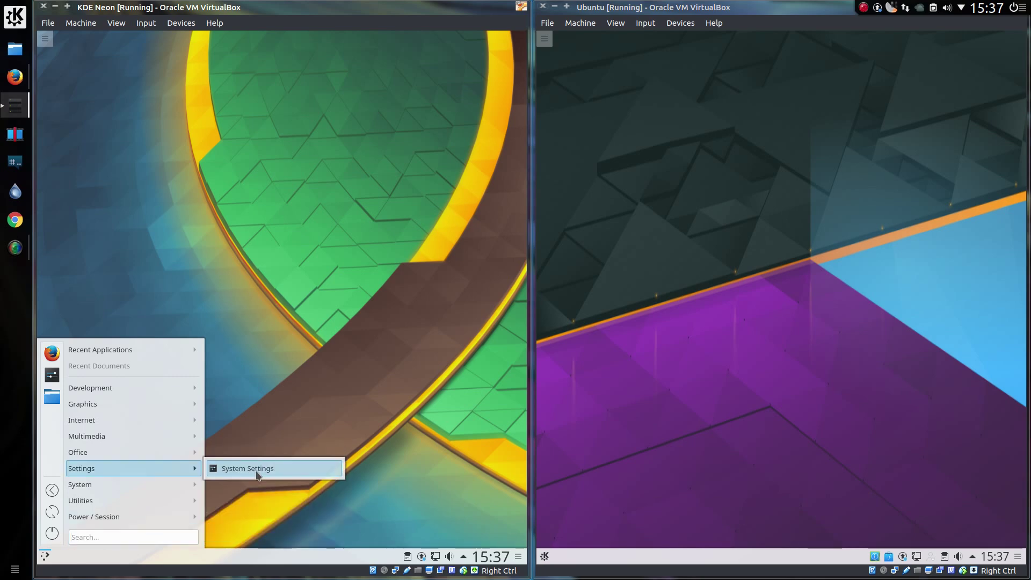
pyautogui.click(258, 473)
# Step: Launch System Settings in the Ubuntu guest from its Settings menu
pyautogui.click(544, 556)
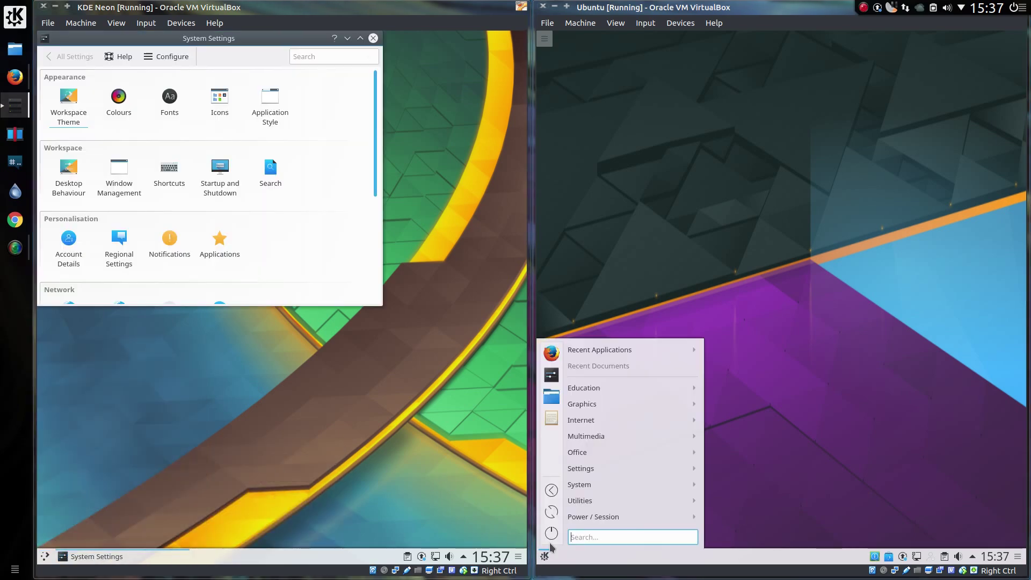
pyautogui.moveTo(634, 468)
pyautogui.click(734, 500)
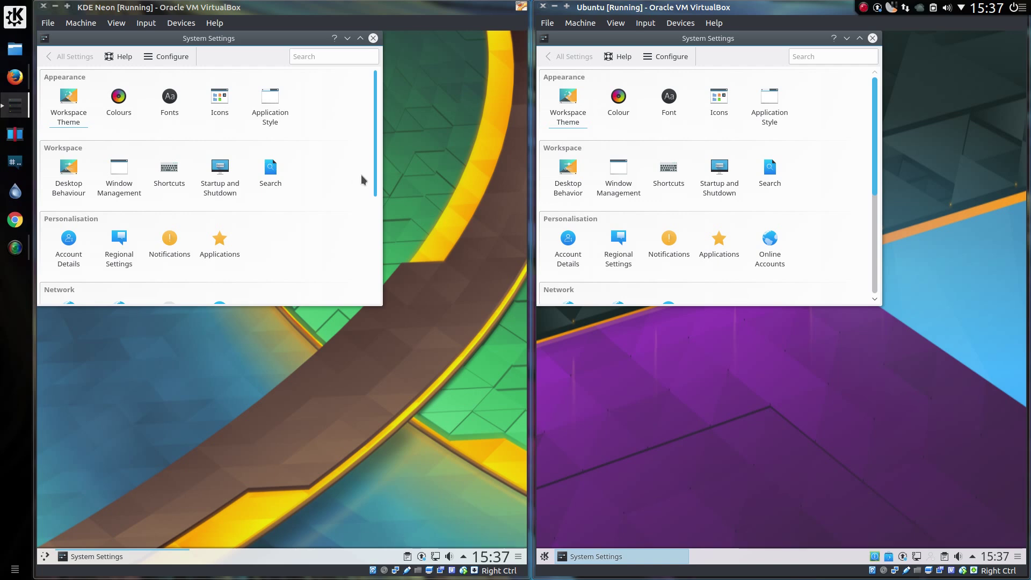
# Step: Scroll both System Settings windows down to the Network and Hardware categories
pyautogui.scroll(-3, 307, 214)
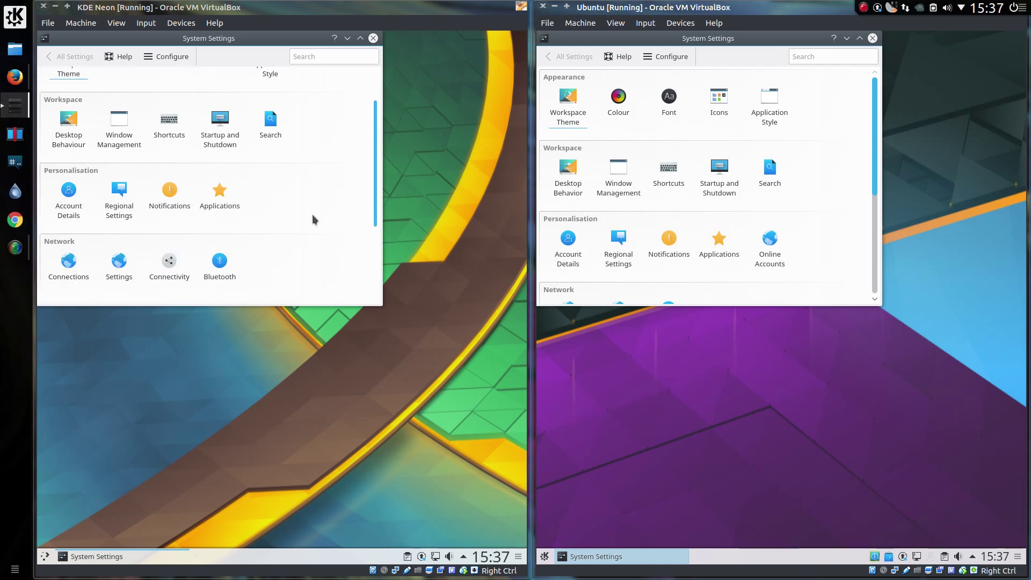
pyautogui.scroll(-1, 322, 217)
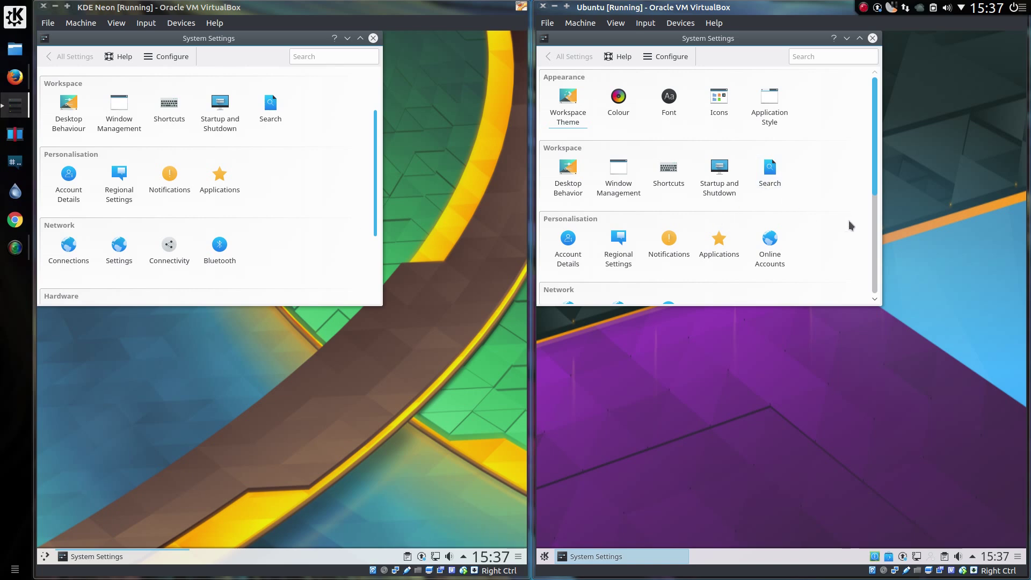
pyautogui.scroll(-5, 849, 225)
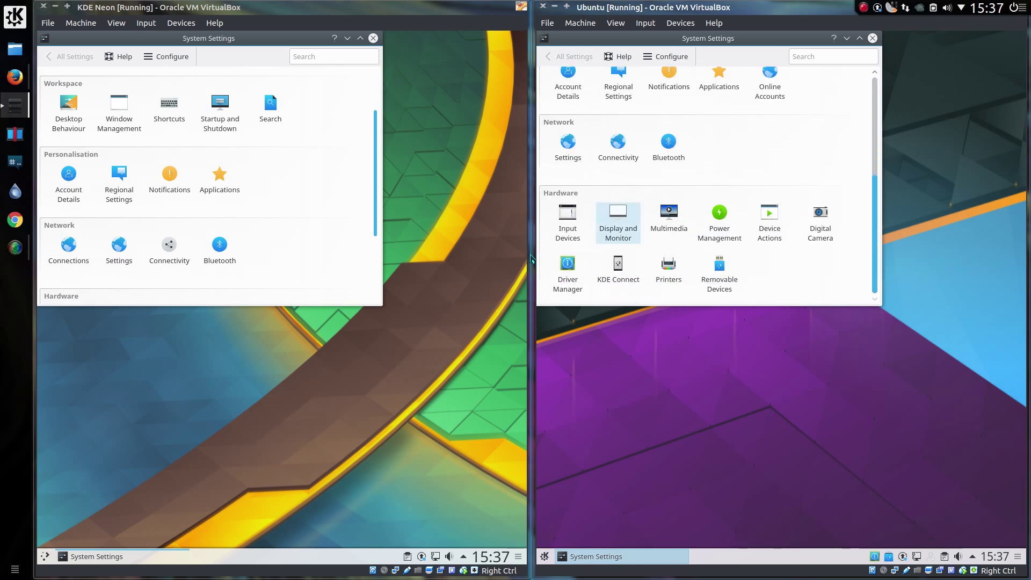
pyautogui.scroll(-6, 329, 258)
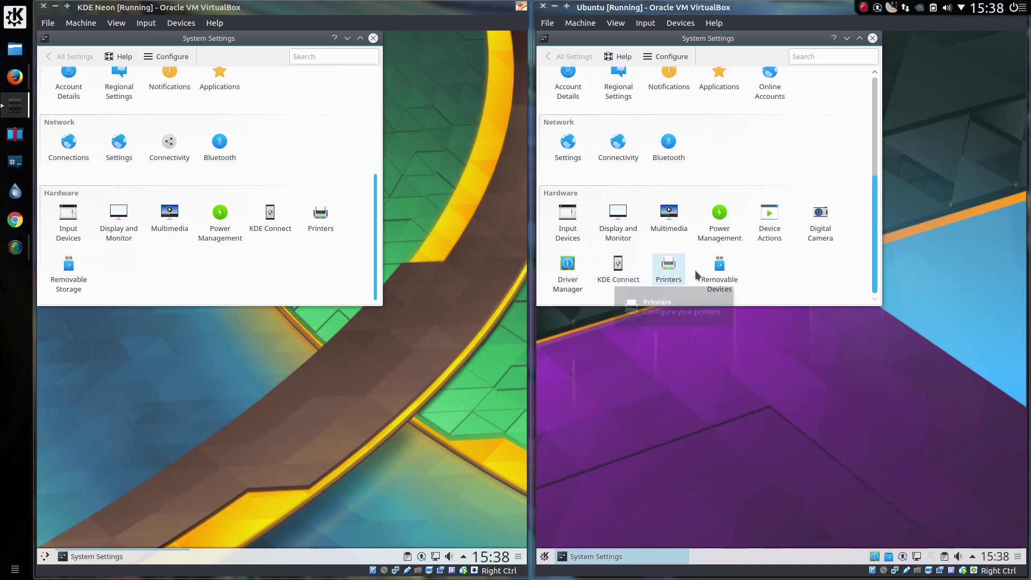
# Step: Open Device Actions in Ubuntu's System Settings and show the About System Settings information
pyautogui.click(767, 231)
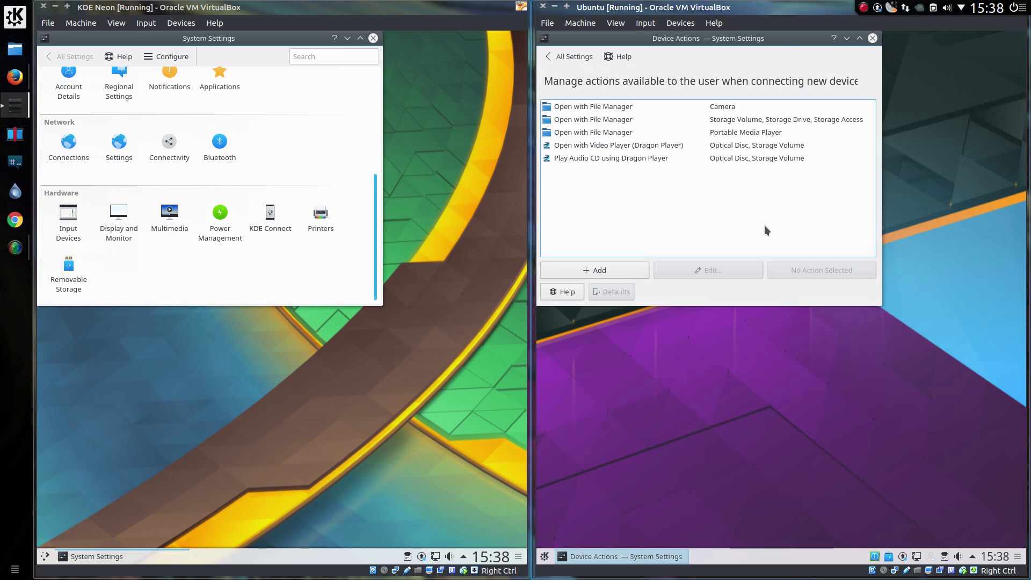
pyautogui.click(610, 57)
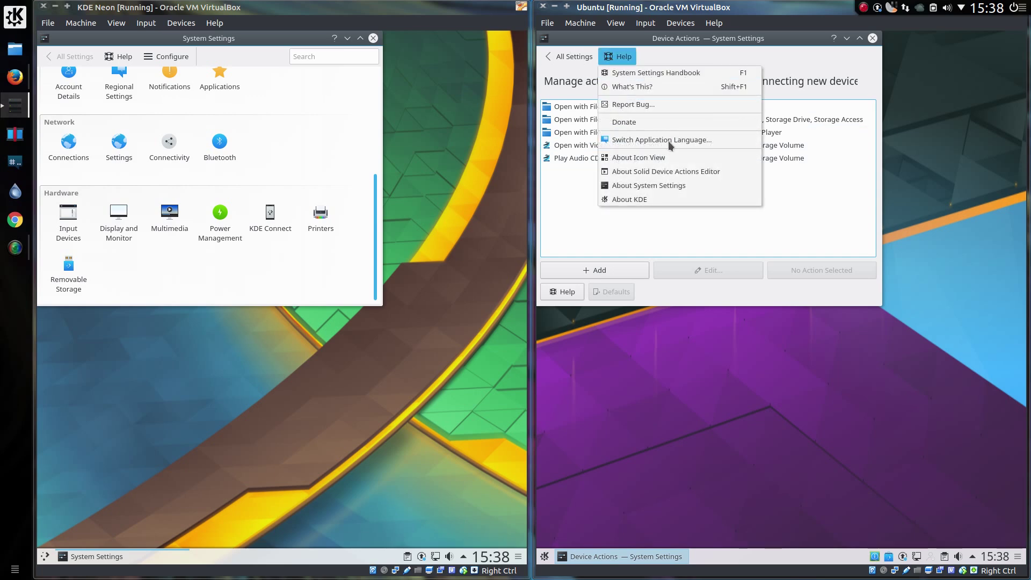
pyautogui.click(669, 187)
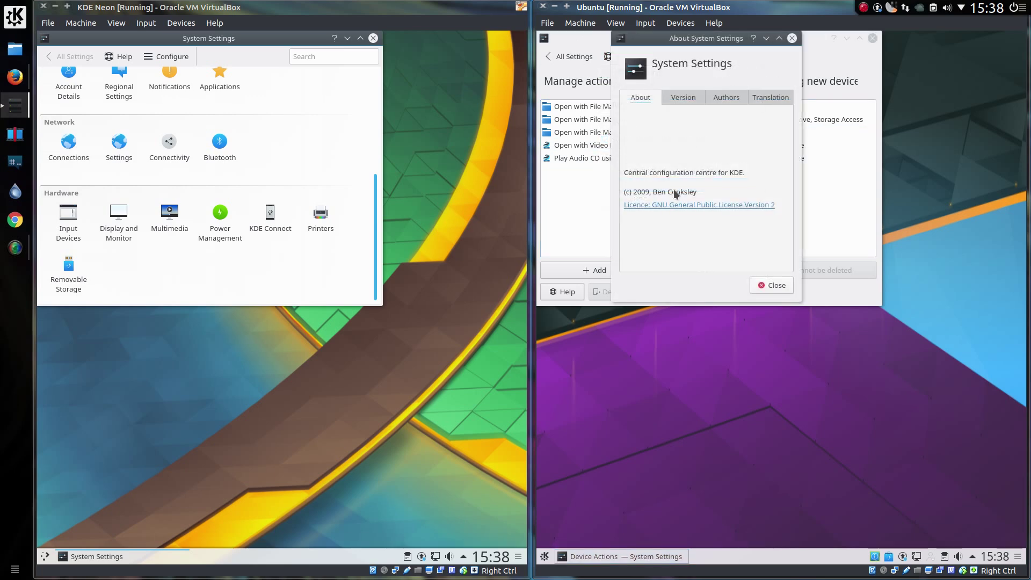
# Step: Close the About dialog, the Device Actions window and KDE Neon's System Settings window
pyautogui.click(792, 38)
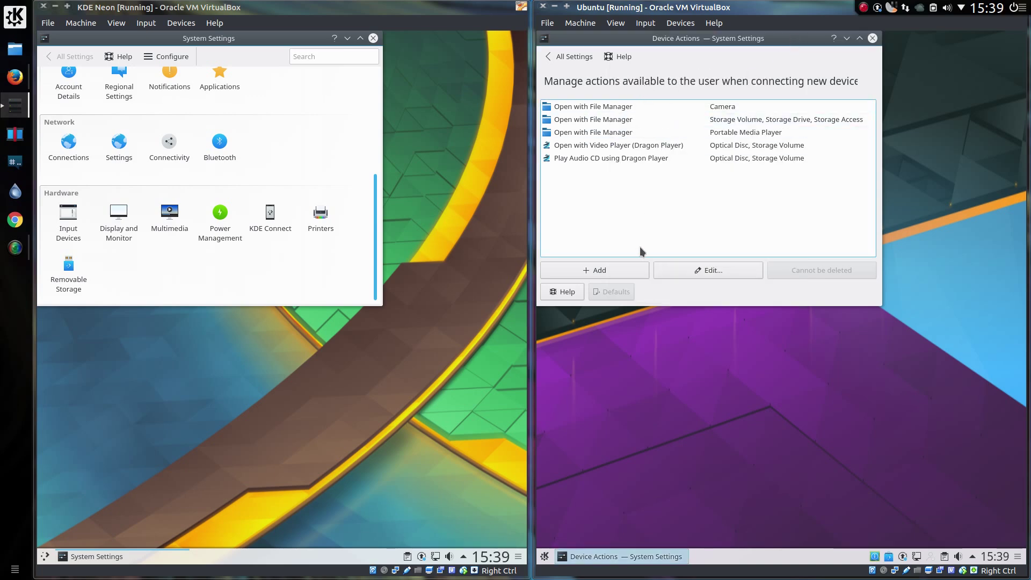
pyautogui.click(873, 38)
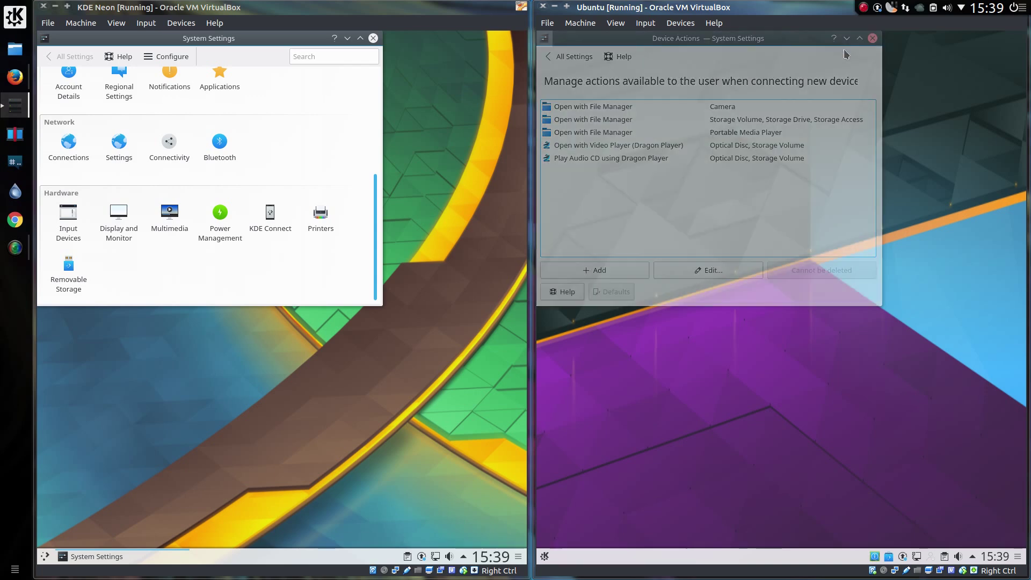
pyautogui.click(374, 39)
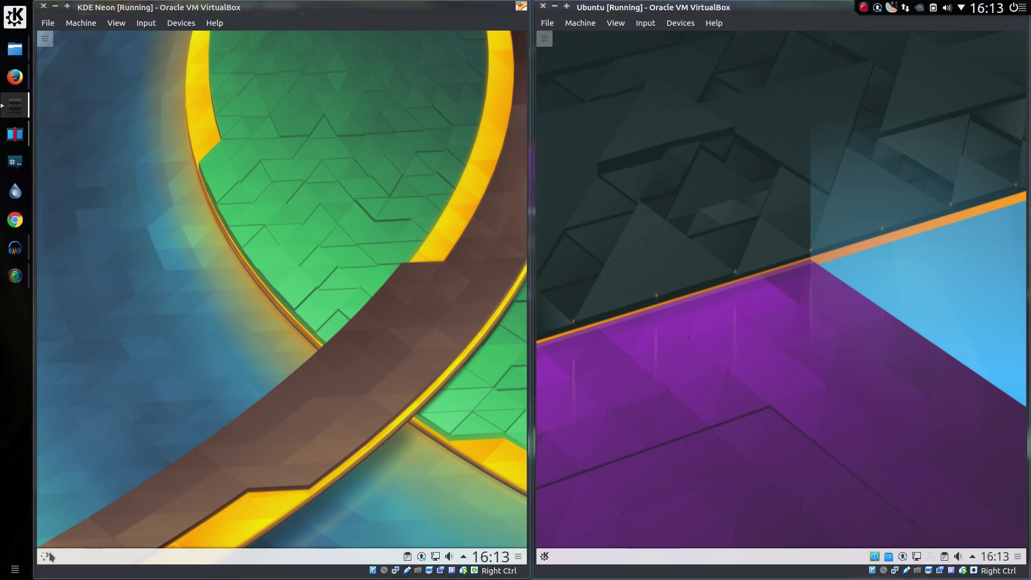
# Step: Launch Discover on the KDE Neon machine by searching 'soft' in the application launcher
pyautogui.click(48, 557)
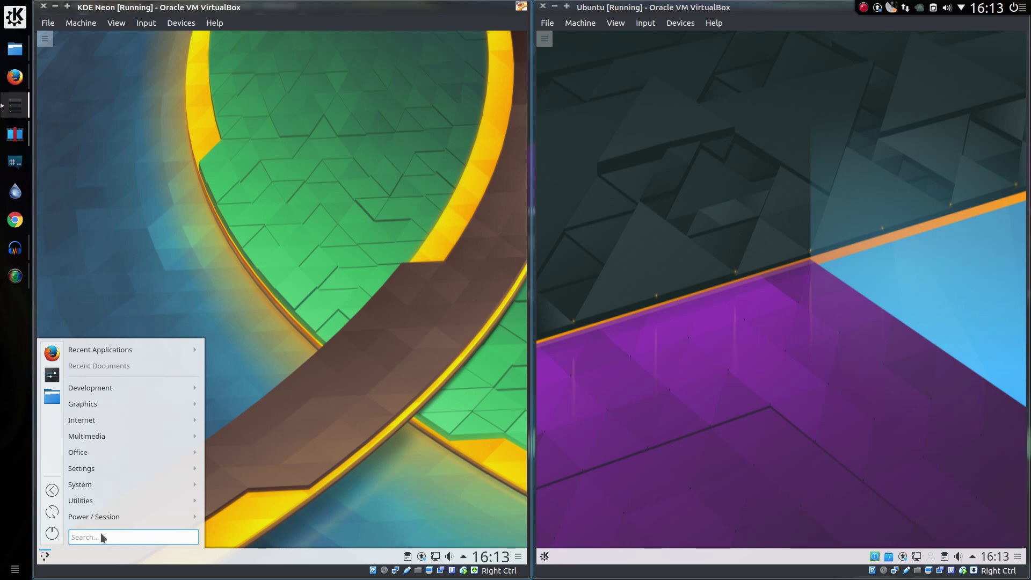
pyautogui.write('soft')
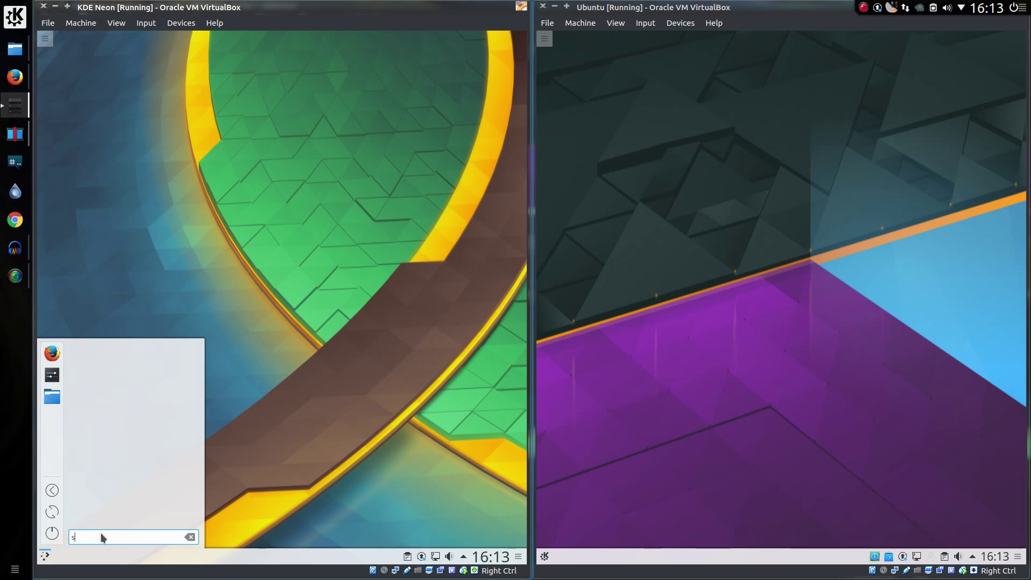
pyautogui.click(101, 522)
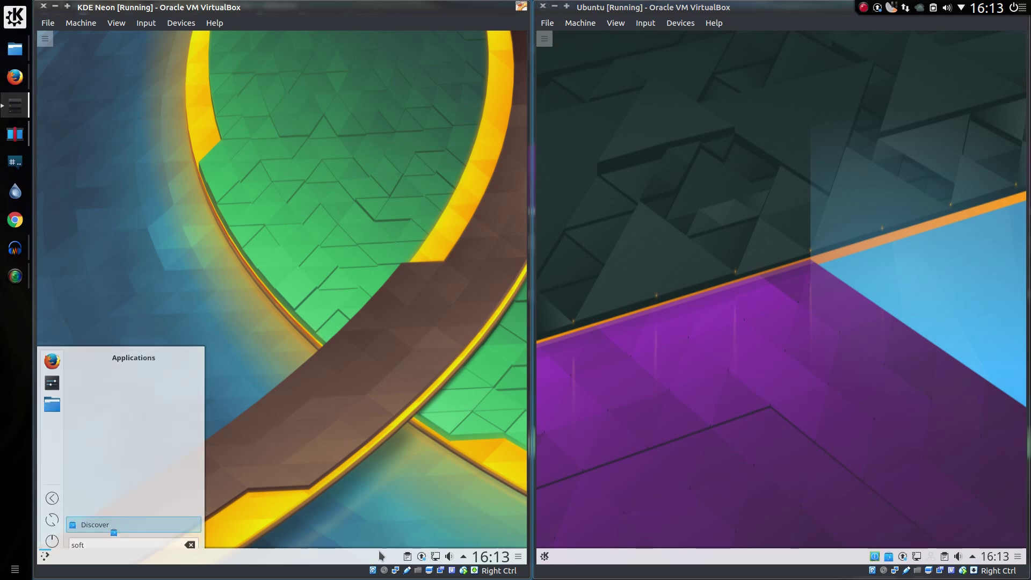
# Step: Launch Discover on the Ubuntu machine by searching 'dis' in its application launcher
pyautogui.click(545, 557)
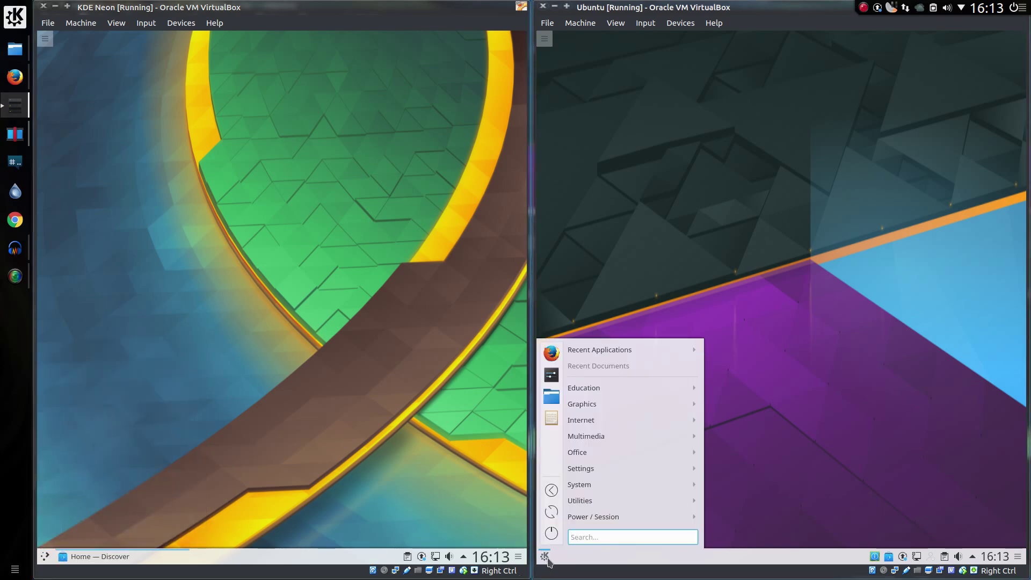
pyautogui.write('dis')
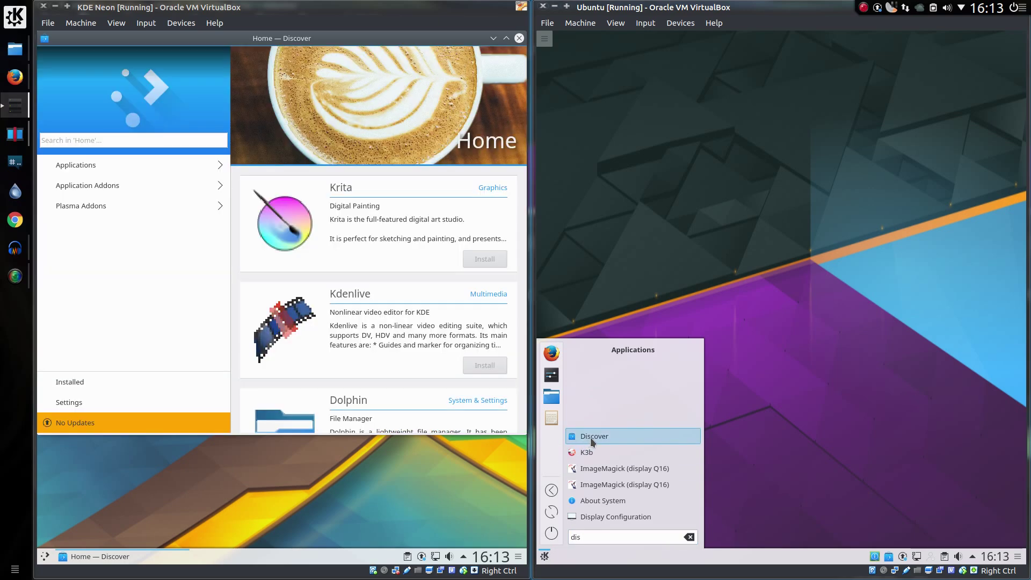
pyautogui.click(591, 437)
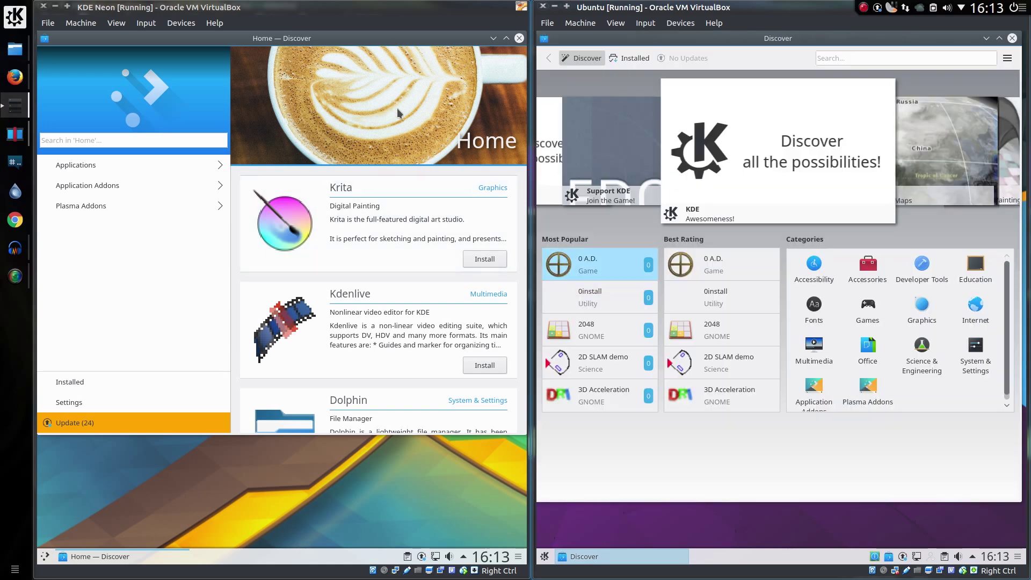
# Step: Search 'kden' in KDE Neon's Discover and open the Kdenlive details page
pyautogui.click(191, 144)
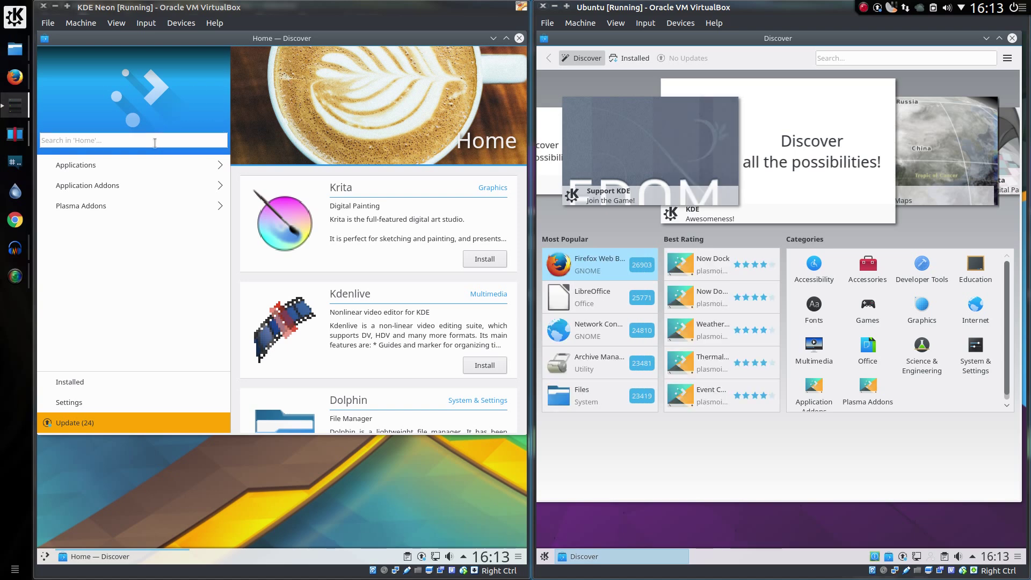
pyautogui.write('kde')
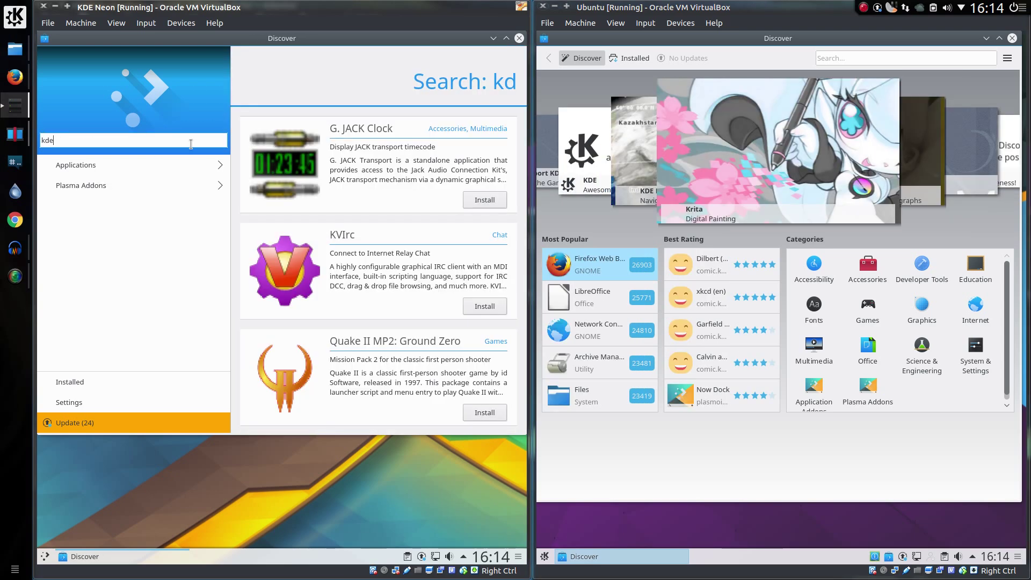
pyautogui.write('n')
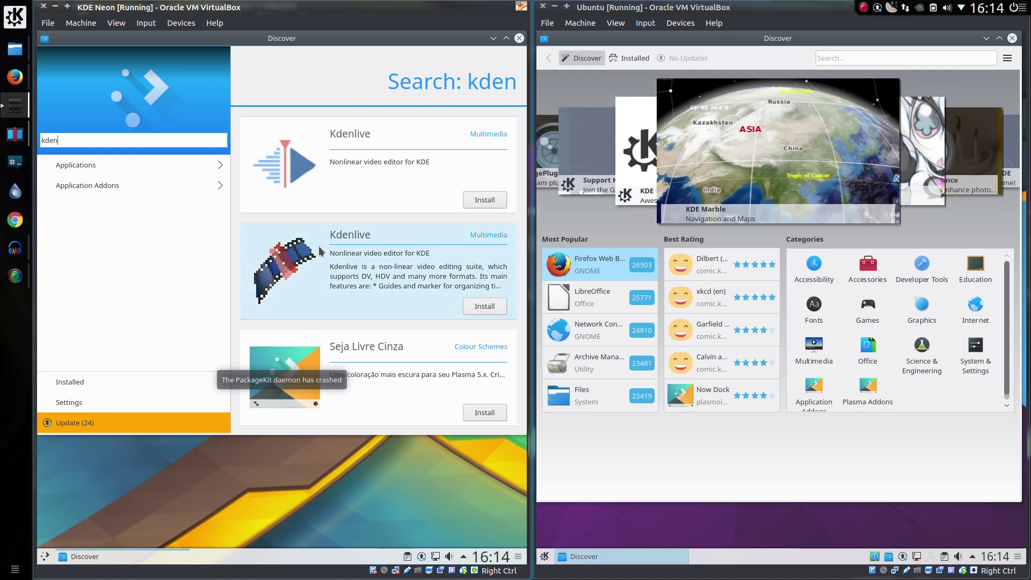
pyautogui.click(321, 252)
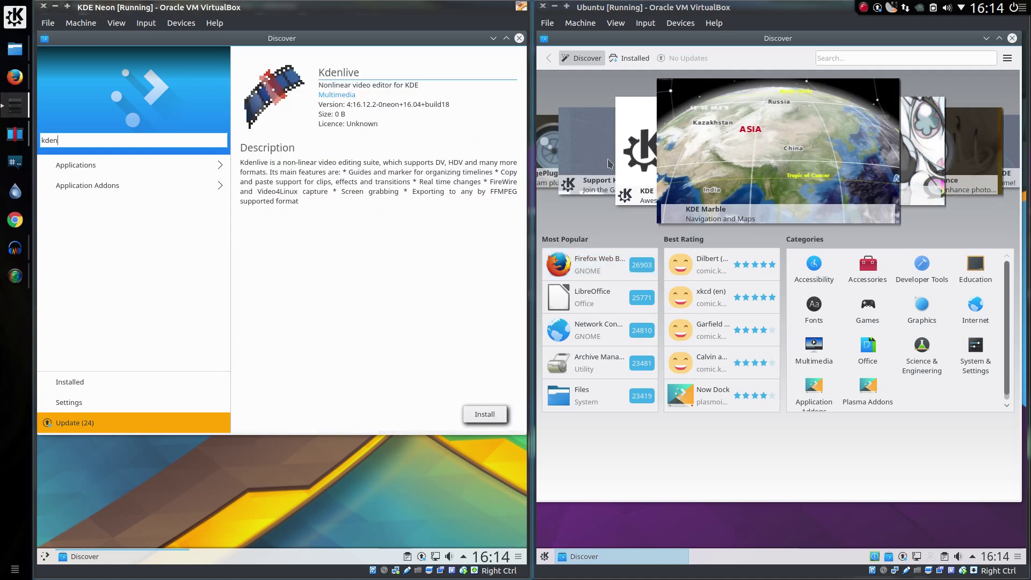
# Step: In Ubuntu's Discover, search 'kdenlive', then 'muo', then clear the search to return home
pyautogui.click(867, 58)
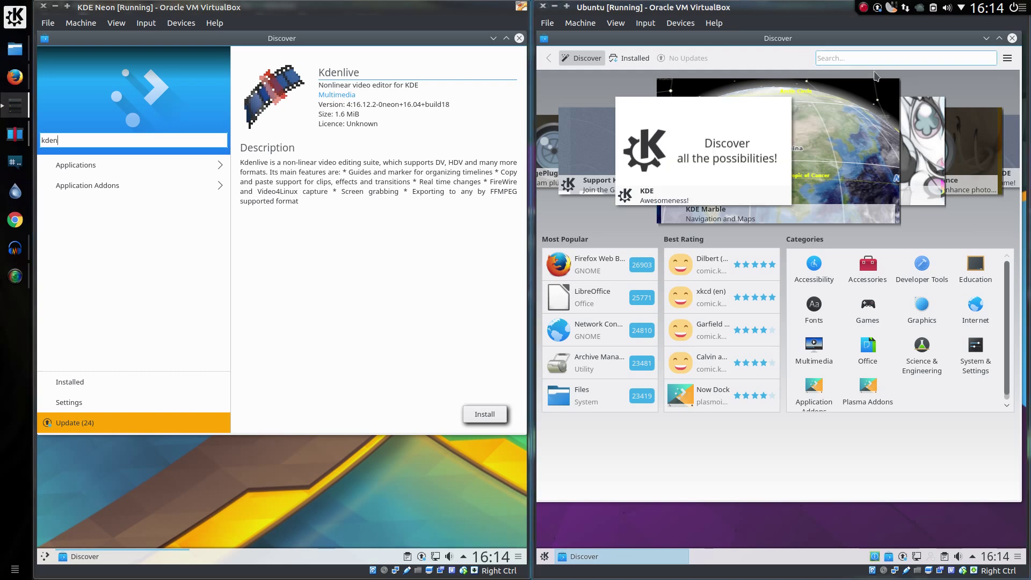
pyautogui.write('kdenlive')
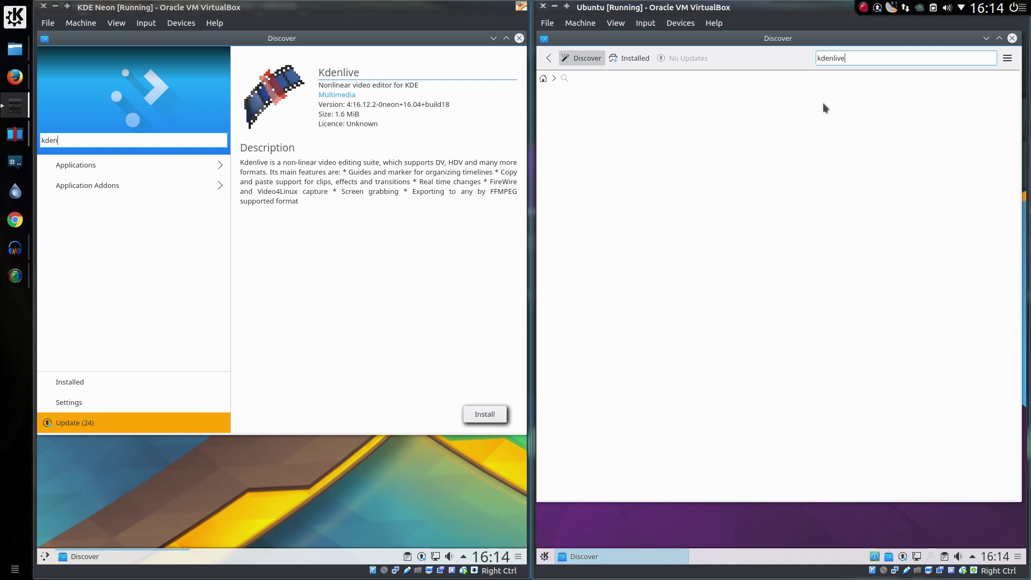
pyautogui.moveTo(850, 56); pyautogui.dragTo(769, 61)
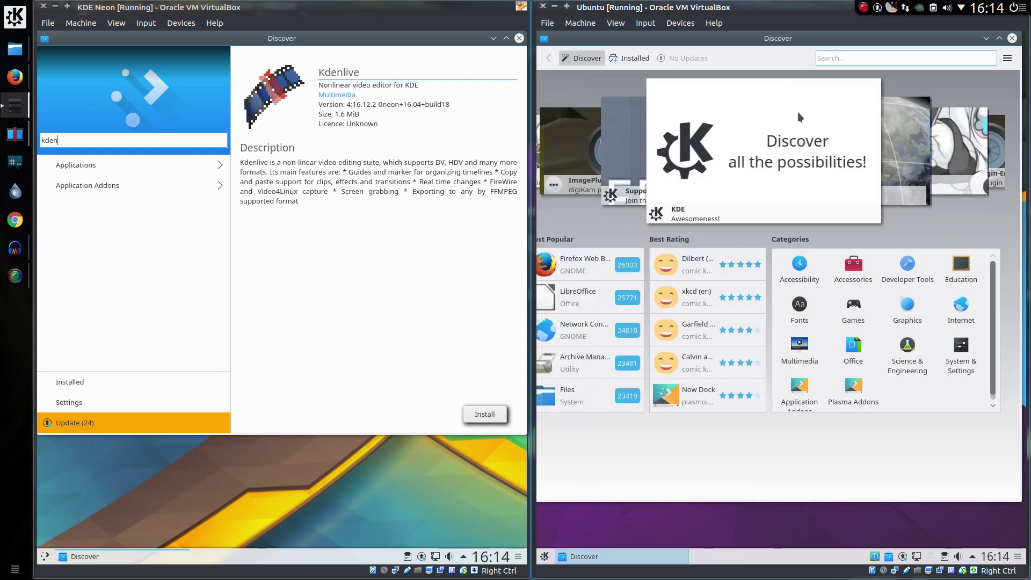
pyautogui.write('m')
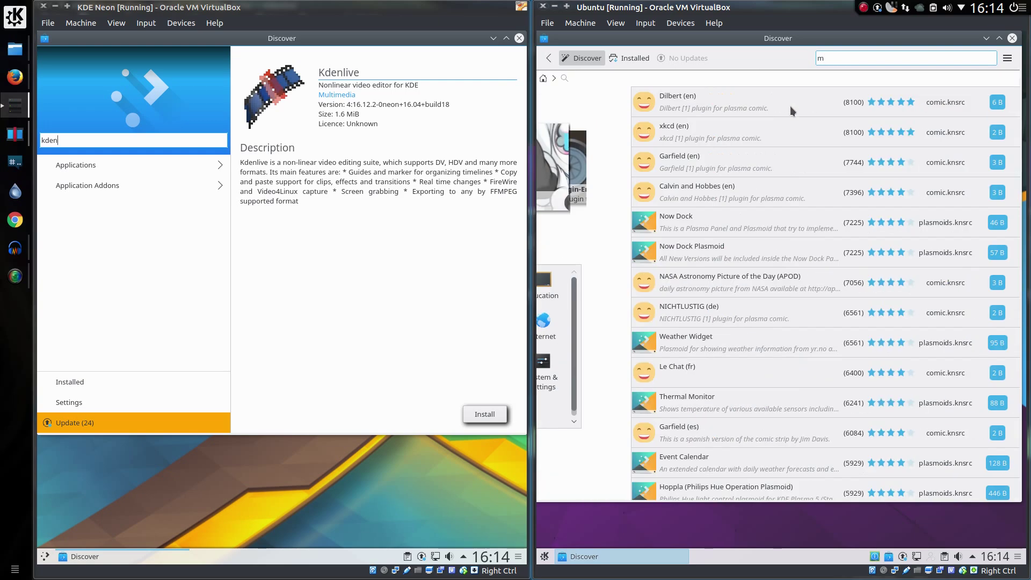
pyautogui.write('uon')
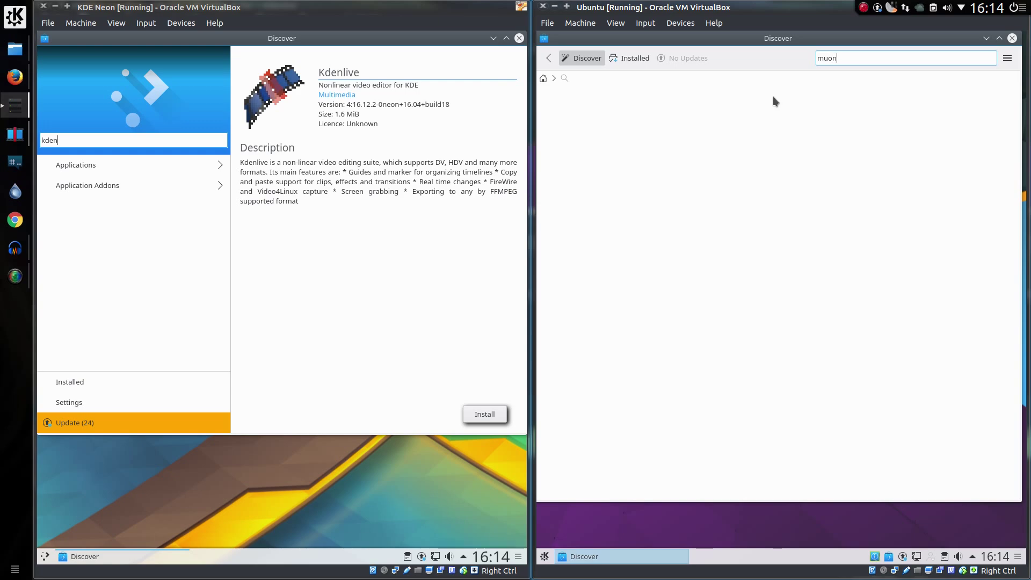
pyautogui.press('BackSpace')
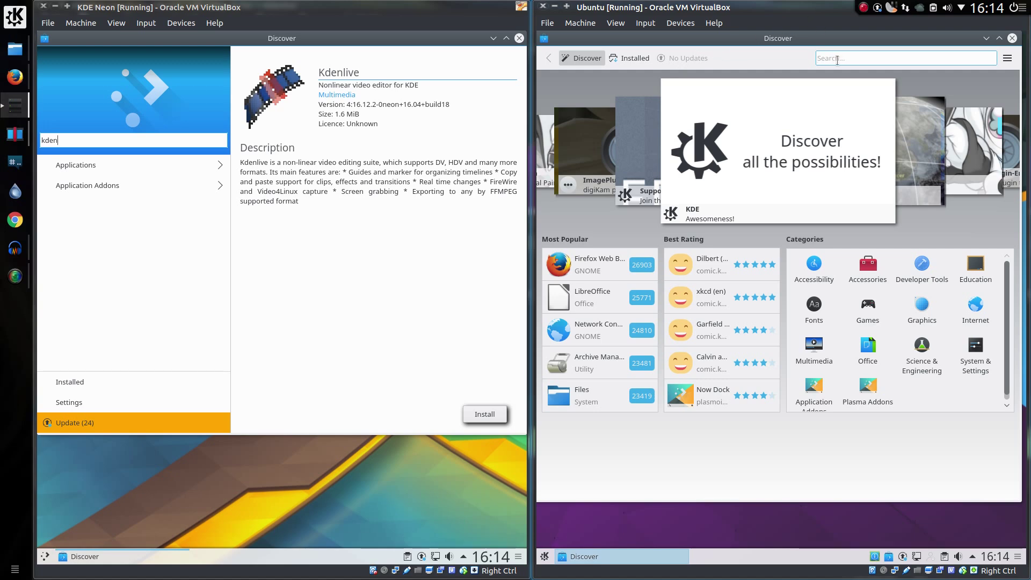
# Step: Search 'inkscape' in Ubuntu's Discover and 'ink' in Neon's, opening the Inkscape details page
pyautogui.write('inkscape')
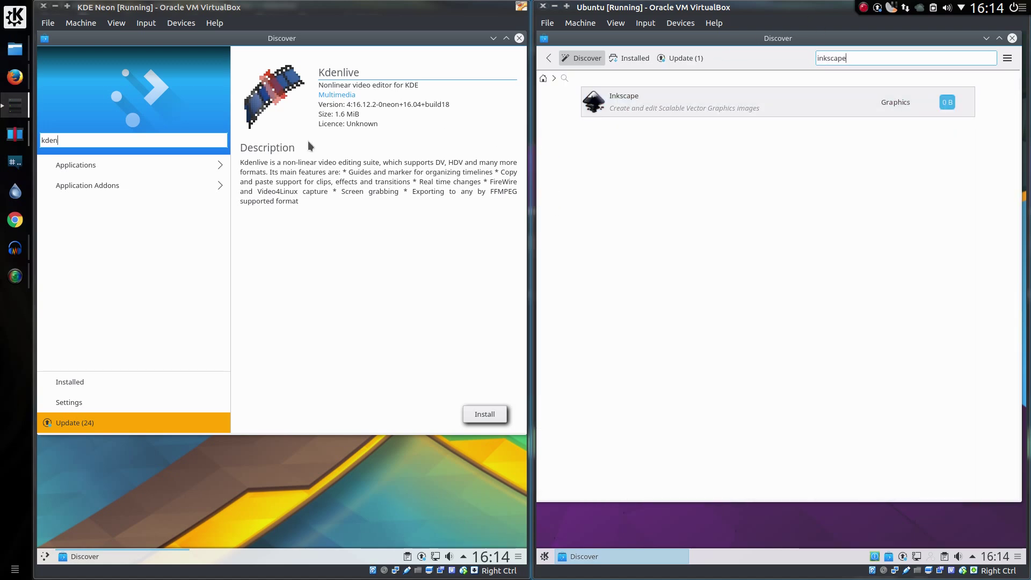
pyautogui.tripleClick(106, 148)
pyautogui.write('ink')
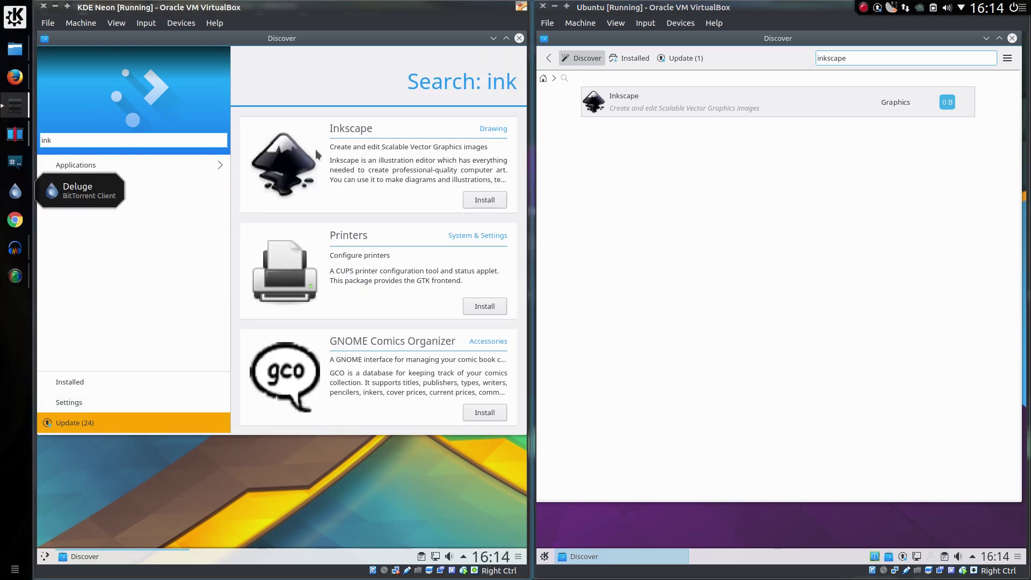
pyautogui.click(327, 138)
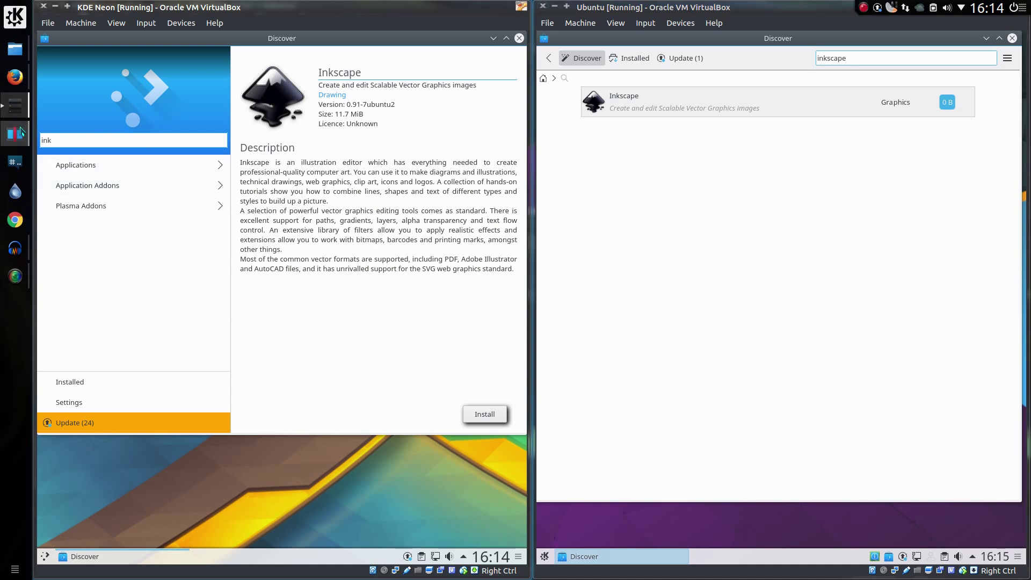
# Step: Clear the 'ink' and 'inkscape' searches and close the KDE Neon Discover window
pyautogui.click(49, 135)
pyautogui.hotkey('ctrl', 'a')
pyautogui.press('BackSpace')
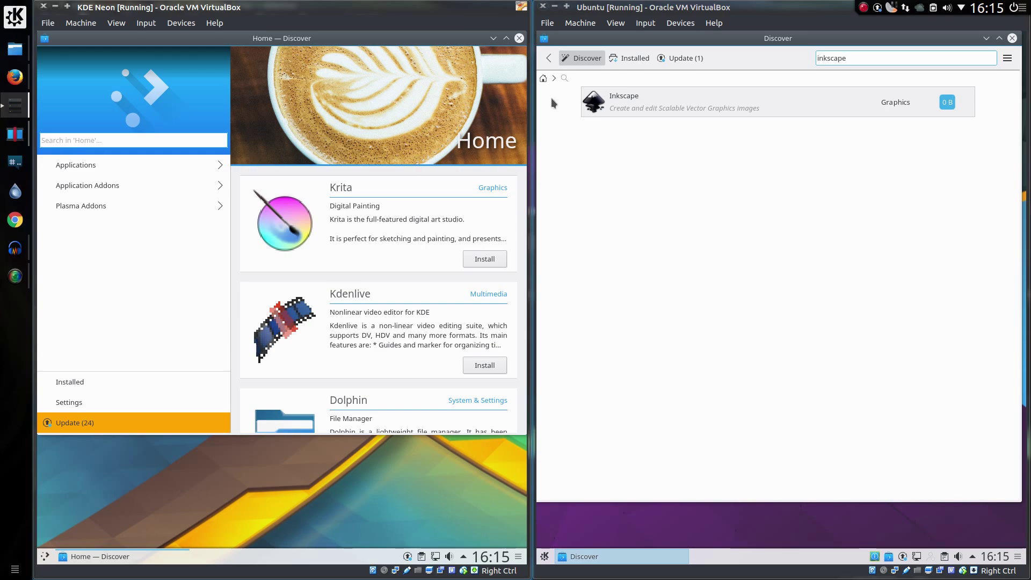
pyautogui.click(846, 58)
pyautogui.hotkey('ctrl', 'a')
pyautogui.press('BackSpace')
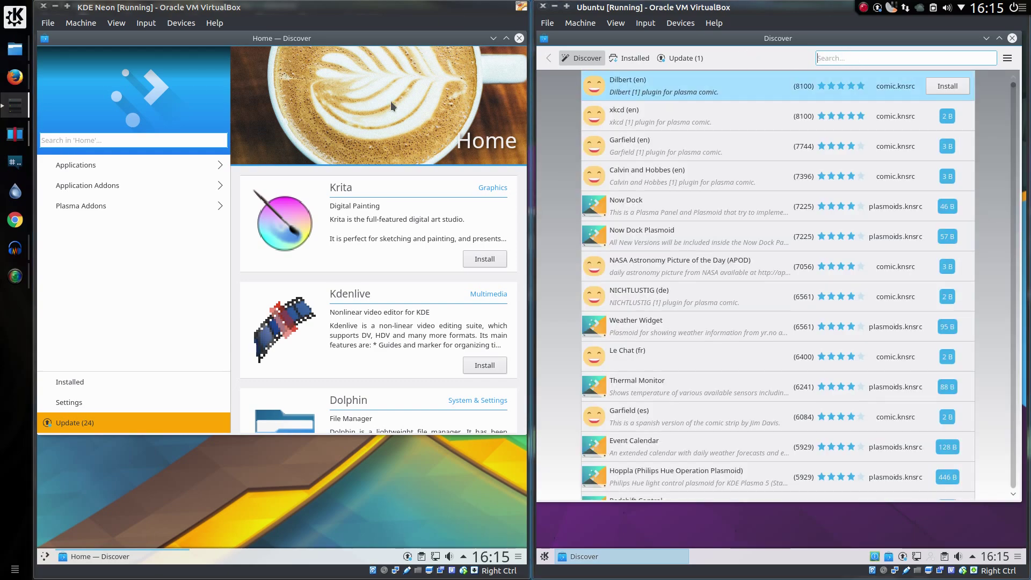
pyautogui.moveTo(50, 208)
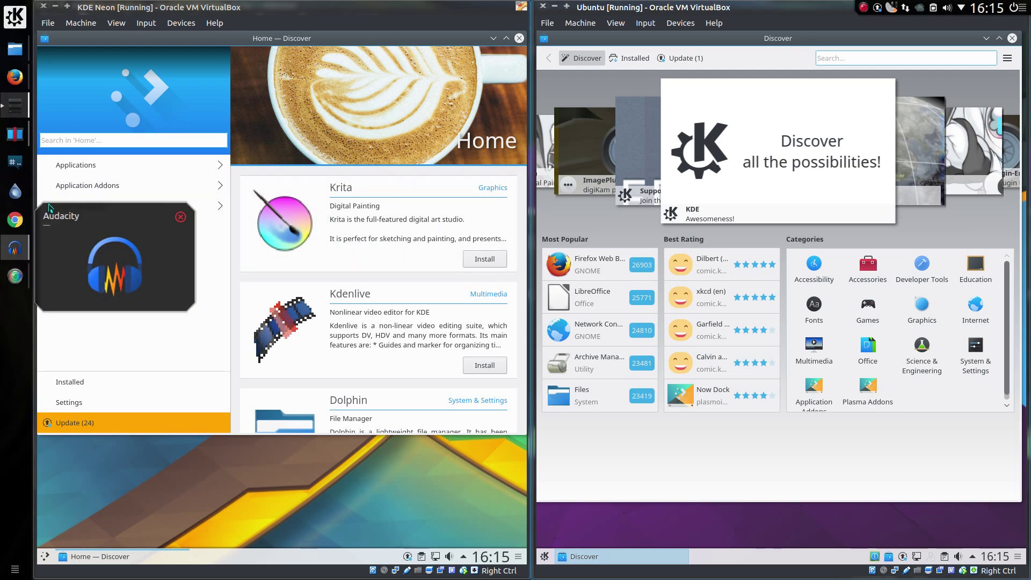
pyautogui.click(519, 39)
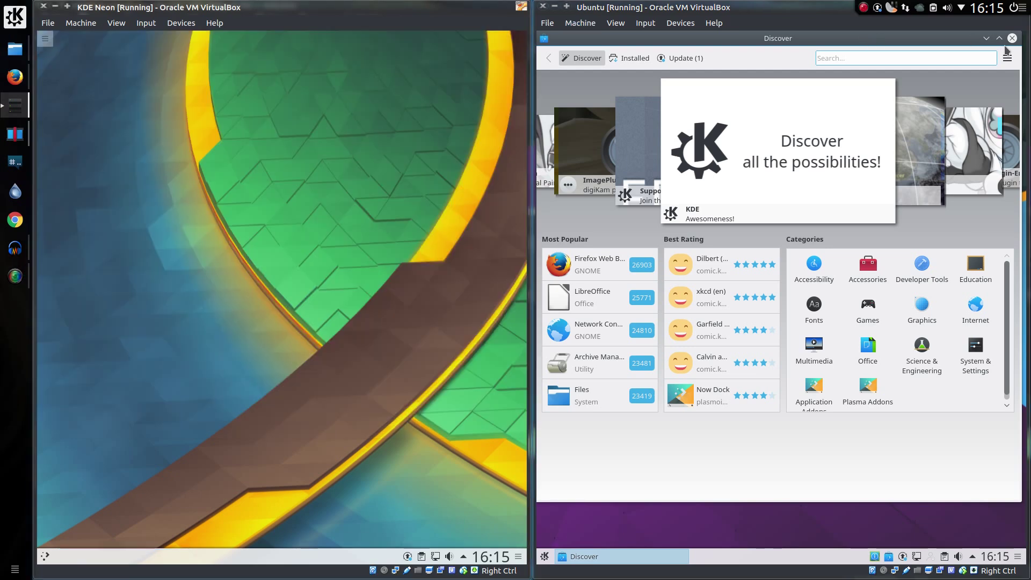